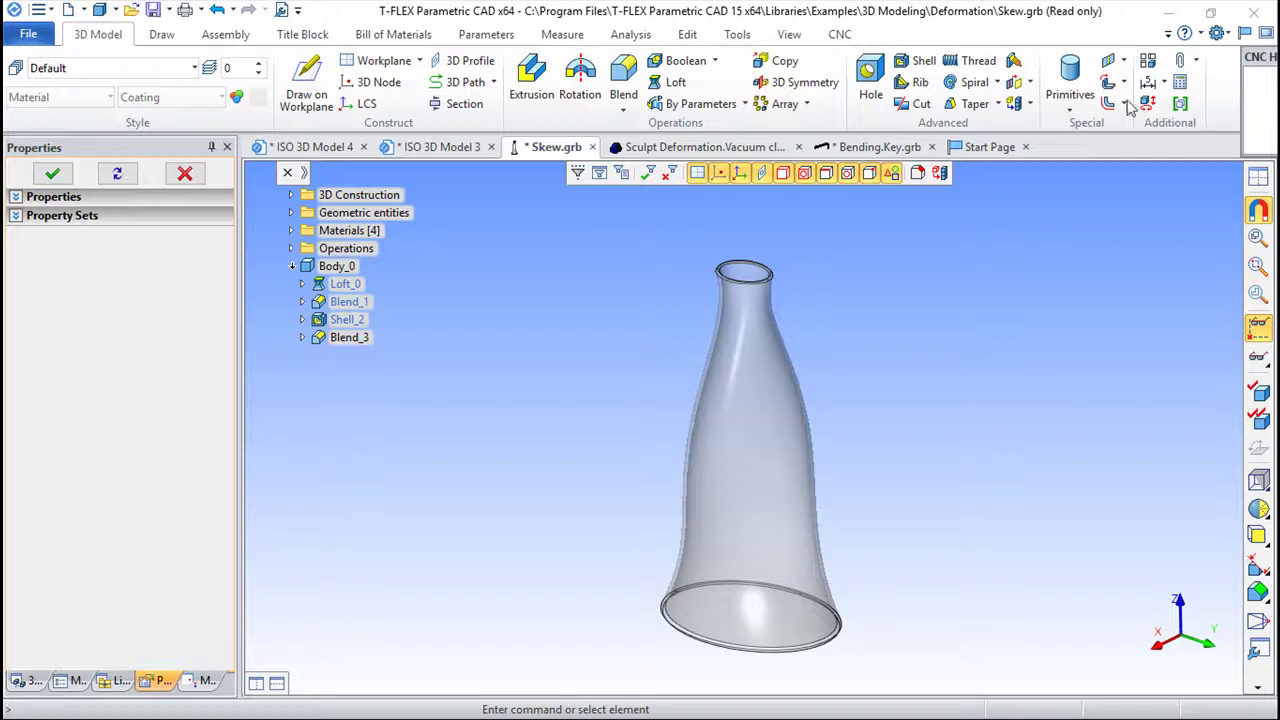
left_click(1122, 104)
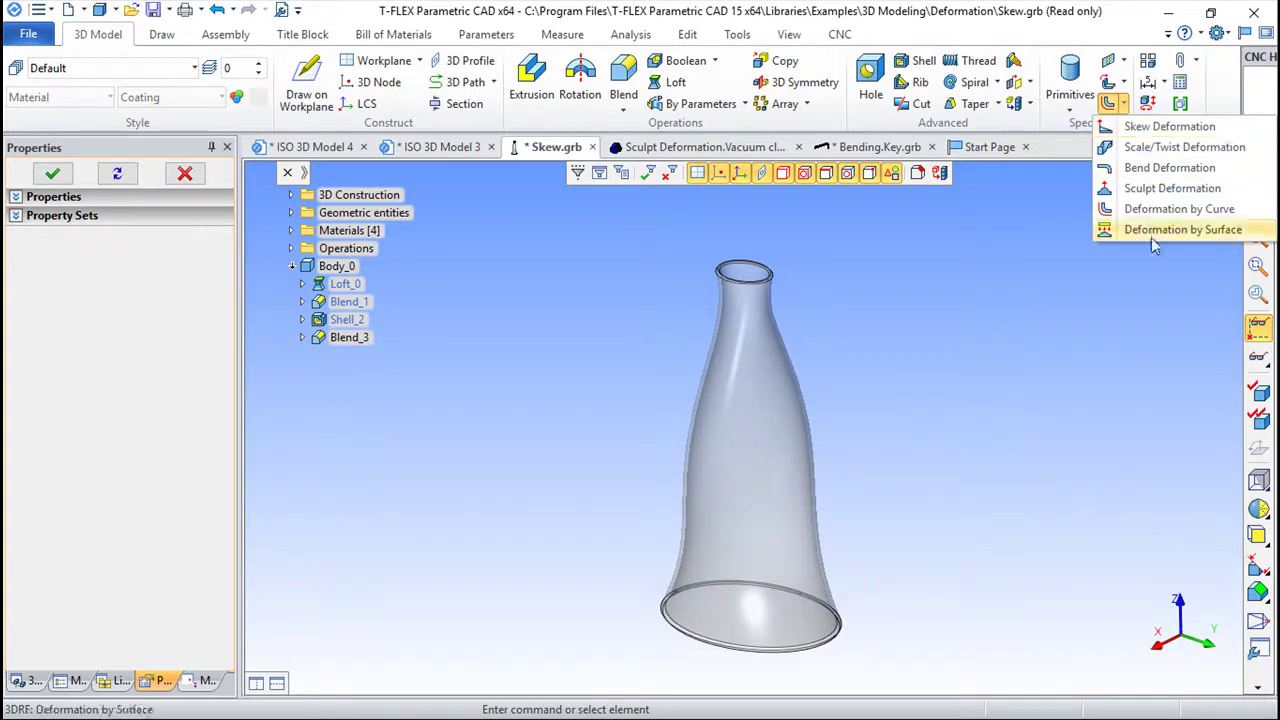
left_click(980, 276)
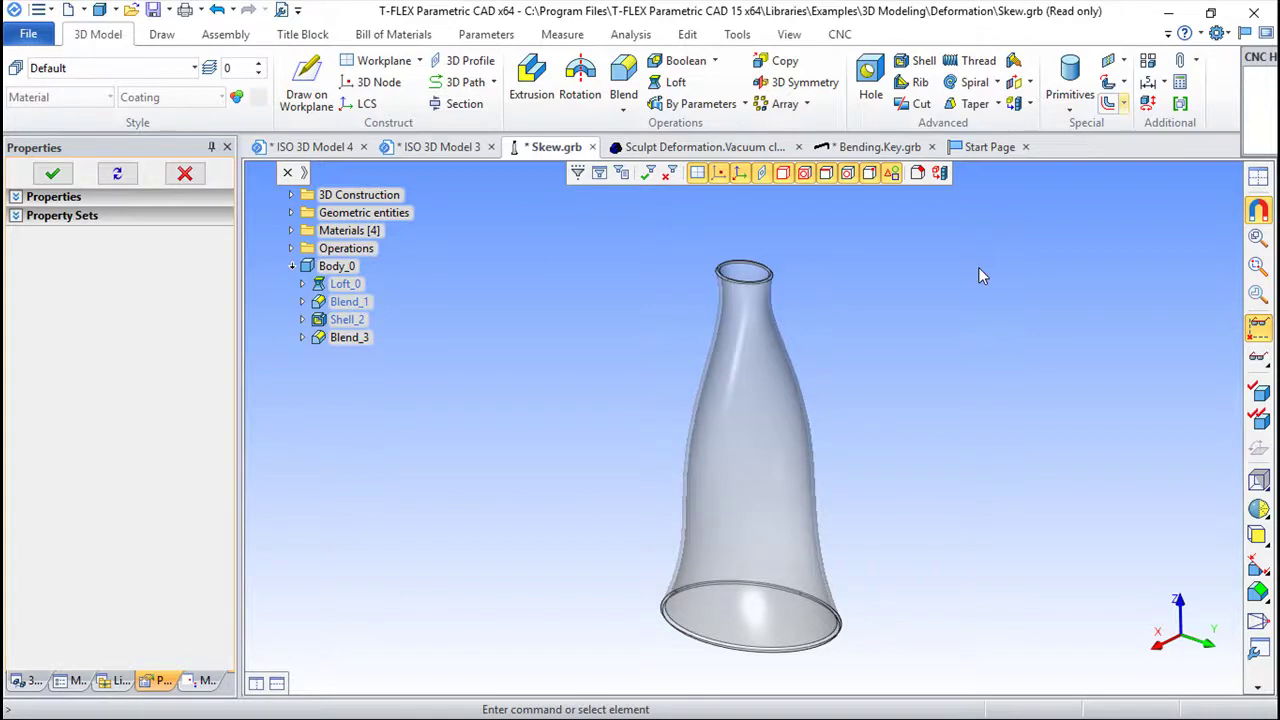
left_click(1123, 108)
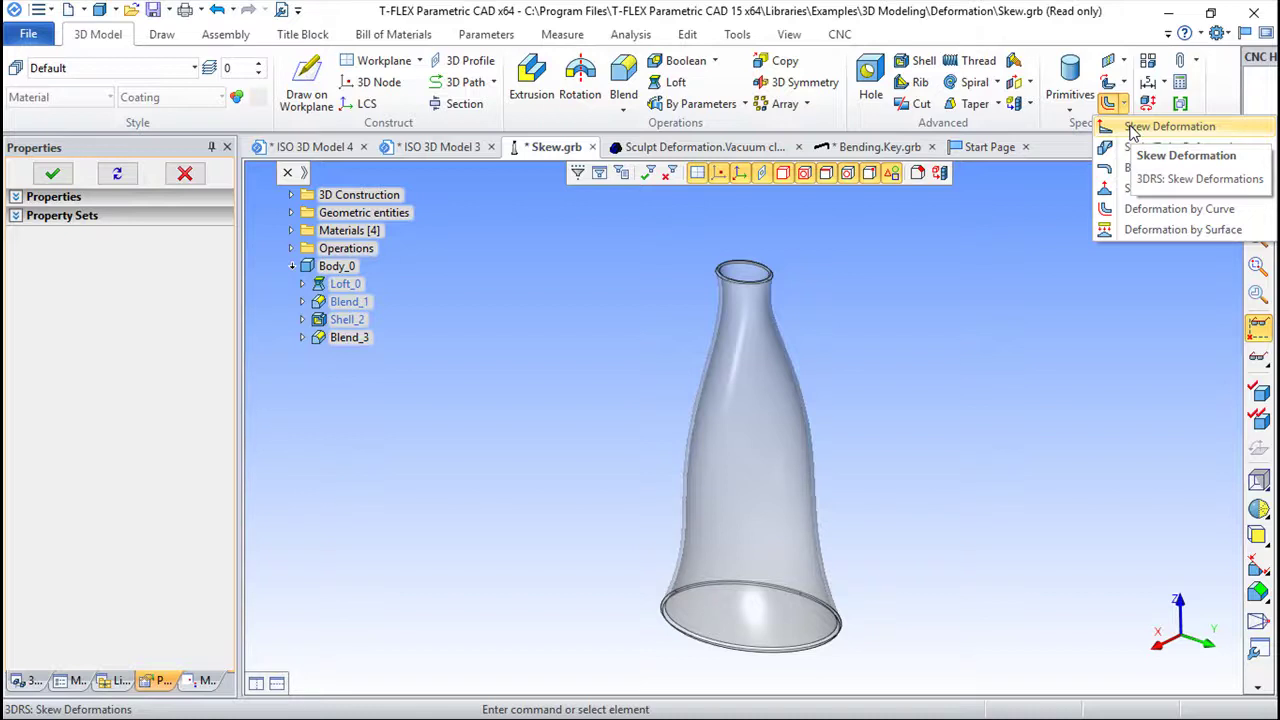
left_click_drag(921, 338, 1090, 277)
Start a Skew Deformation and select the bottle body as the body to deform.
left_click(1123, 105)
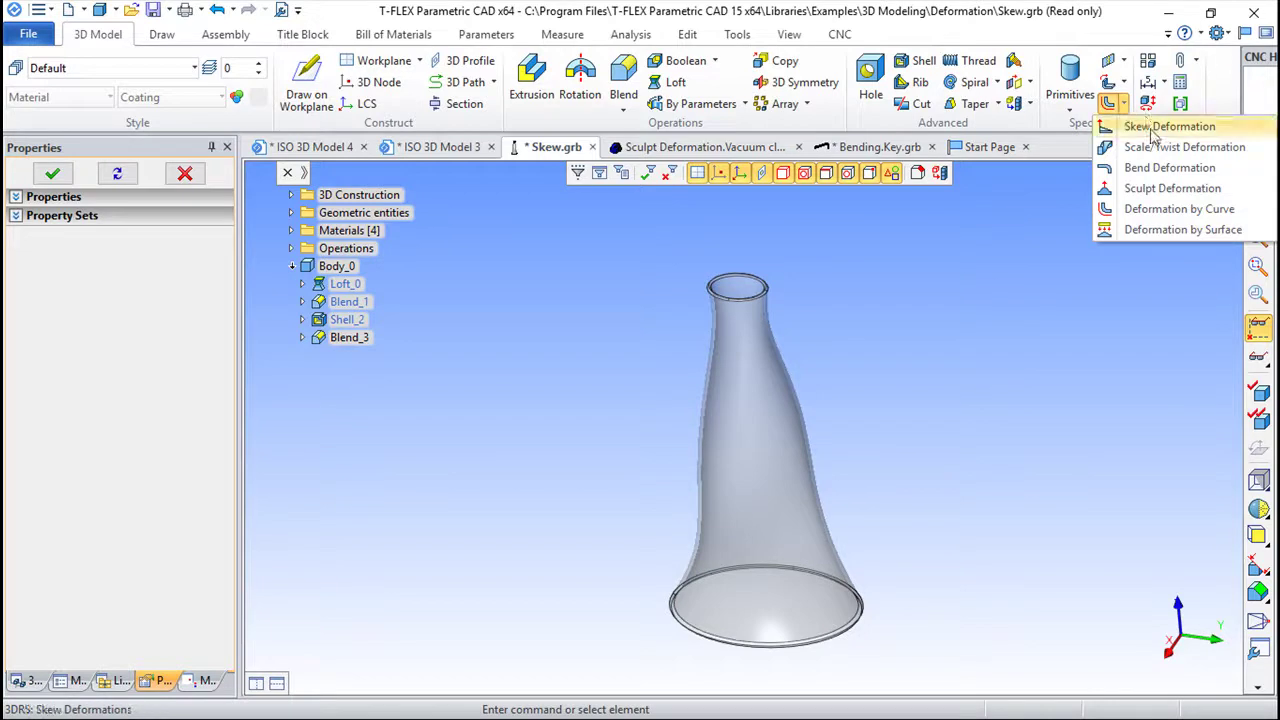
left_click(1145, 127)
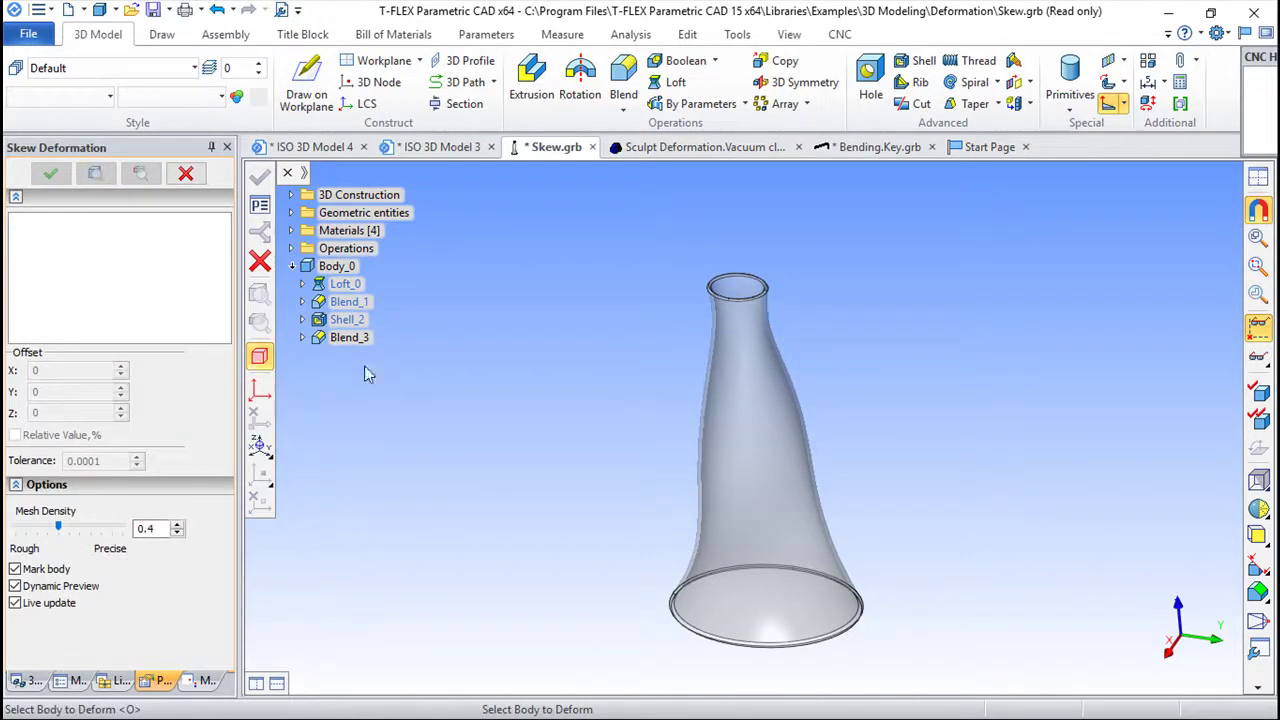
left_click(722, 462)
left_click_drag(1080, 500, 959, 643)
mouse_move(974, 355)
left_mouse_down()
mouse_move(765, 404)
mouse_move(907, 390)
mouse_move(997, 277)
mouse_move(897, 340)
mouse_move(981, 362)
left_mouse_up()
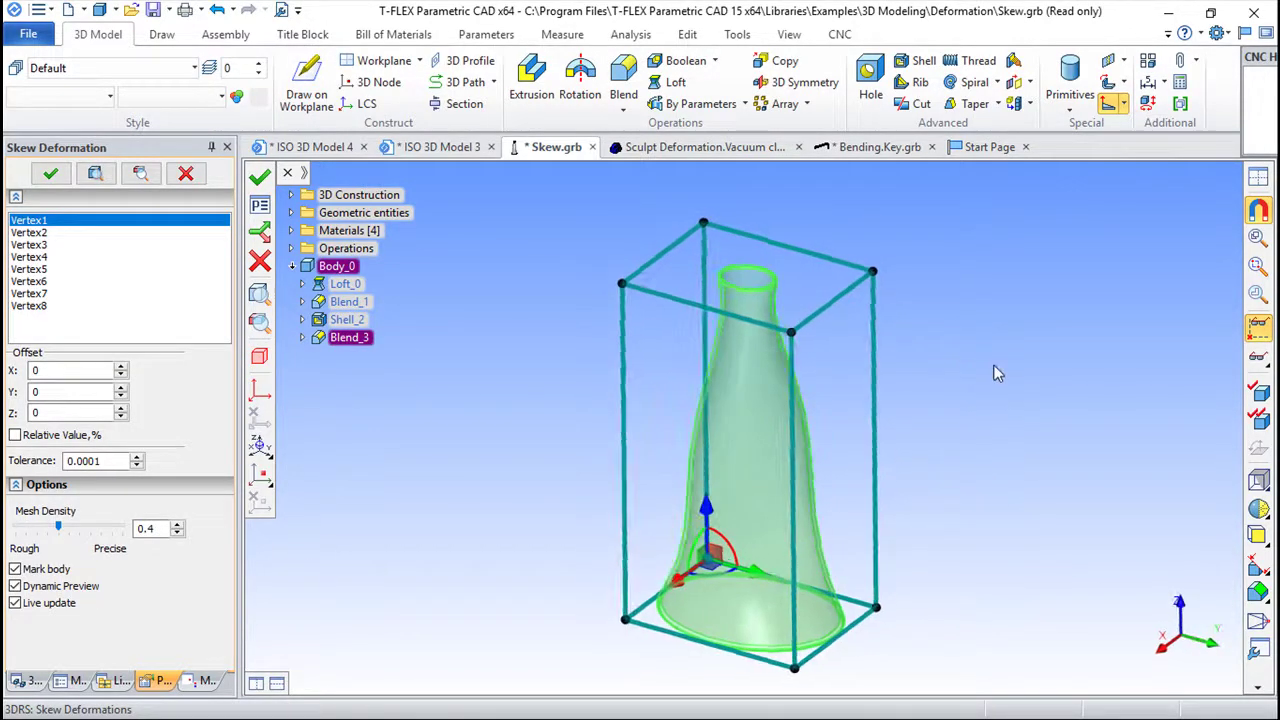
Offset Vertex8 of the bottle's deformation box by about X -55, Y 97 and Z 30, and apply the skew.
left_click(873, 271)
left_click_drag(873, 271, 875, 238)
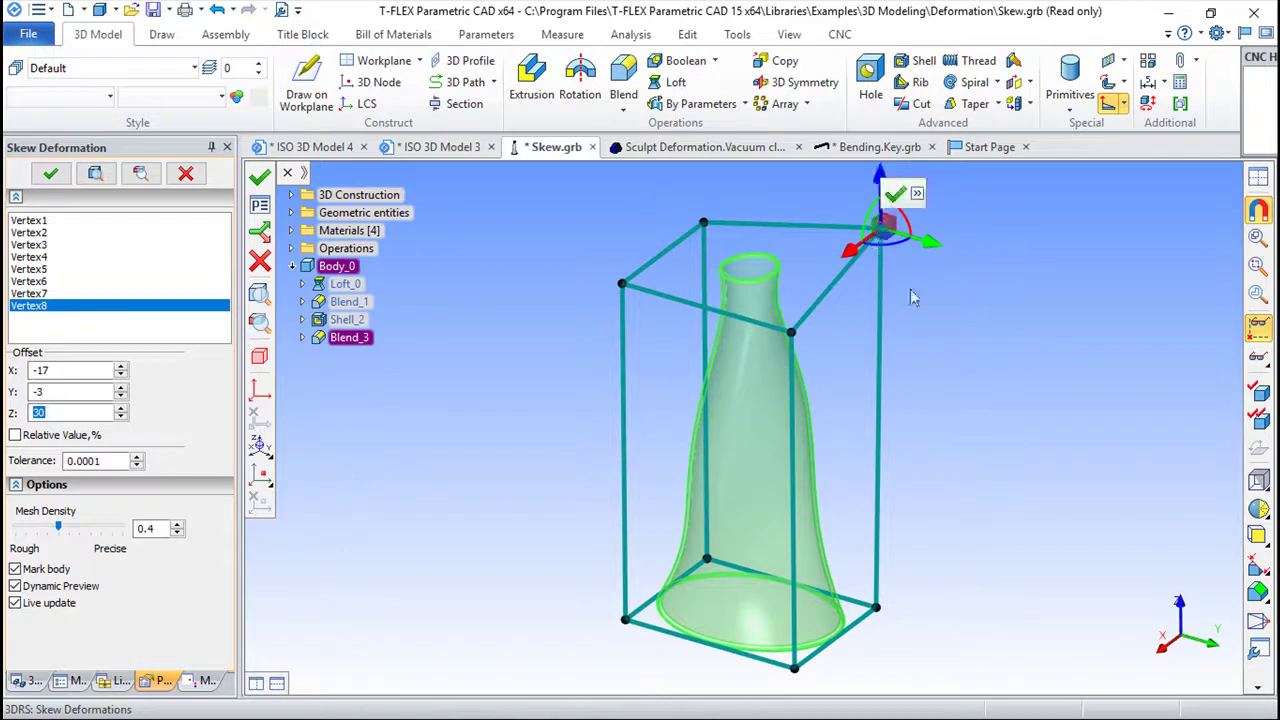
left_click_drag(1030, 359, 941, 372)
middle_click_drag(941, 374, 861, 489)
left_click_drag(752, 374, 862, 375)
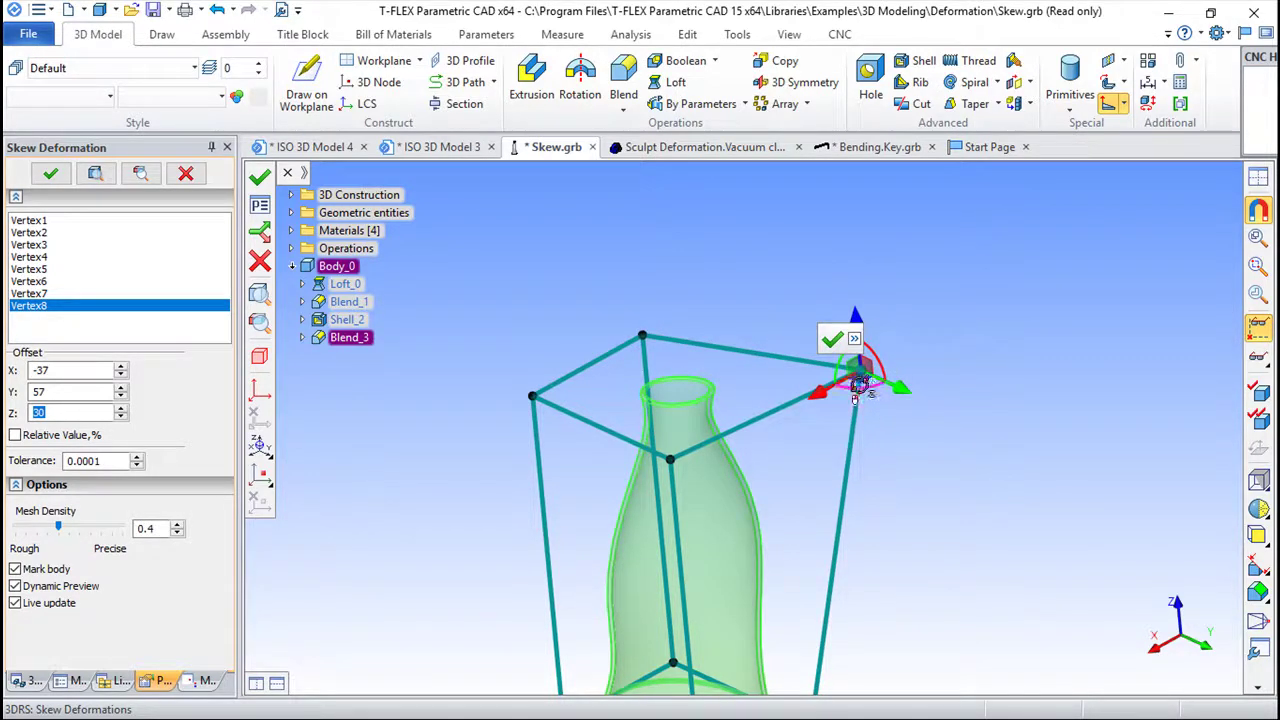
left_click_drag(912, 379, 966, 386)
left_click_drag(949, 502, 870, 497)
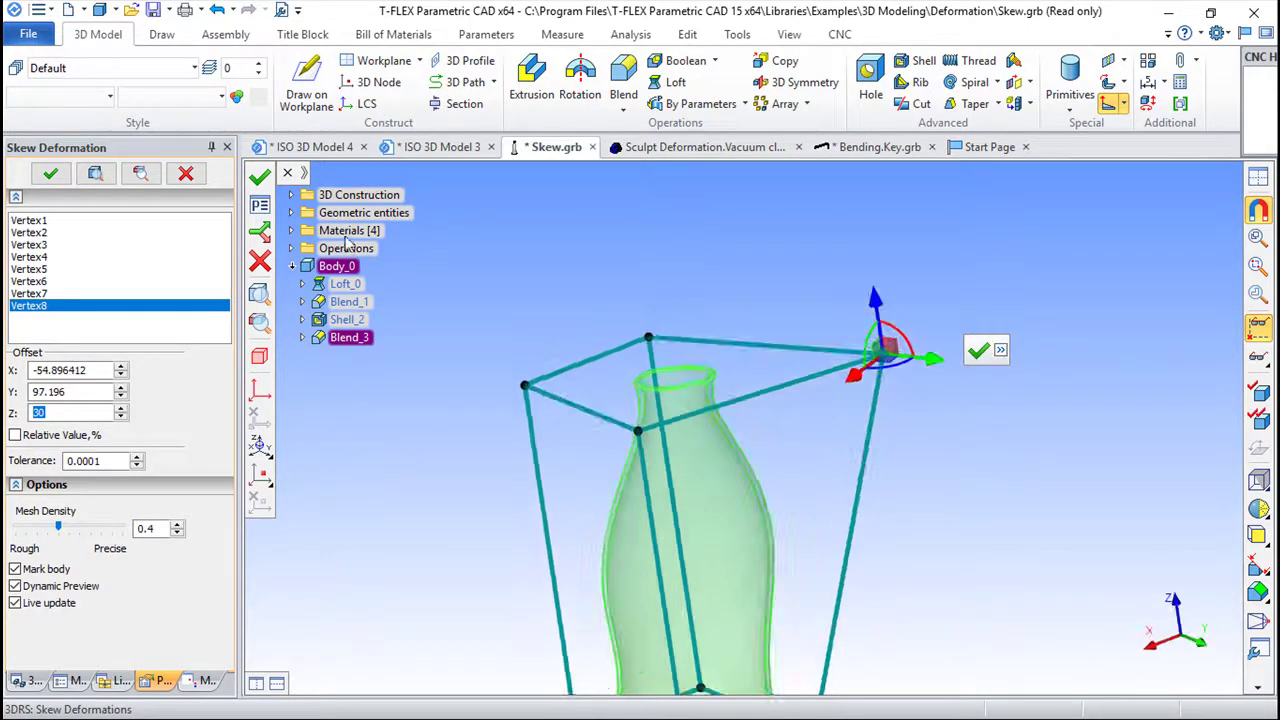
left_click(259, 175)
left_click_drag(643, 352, 845, 430)
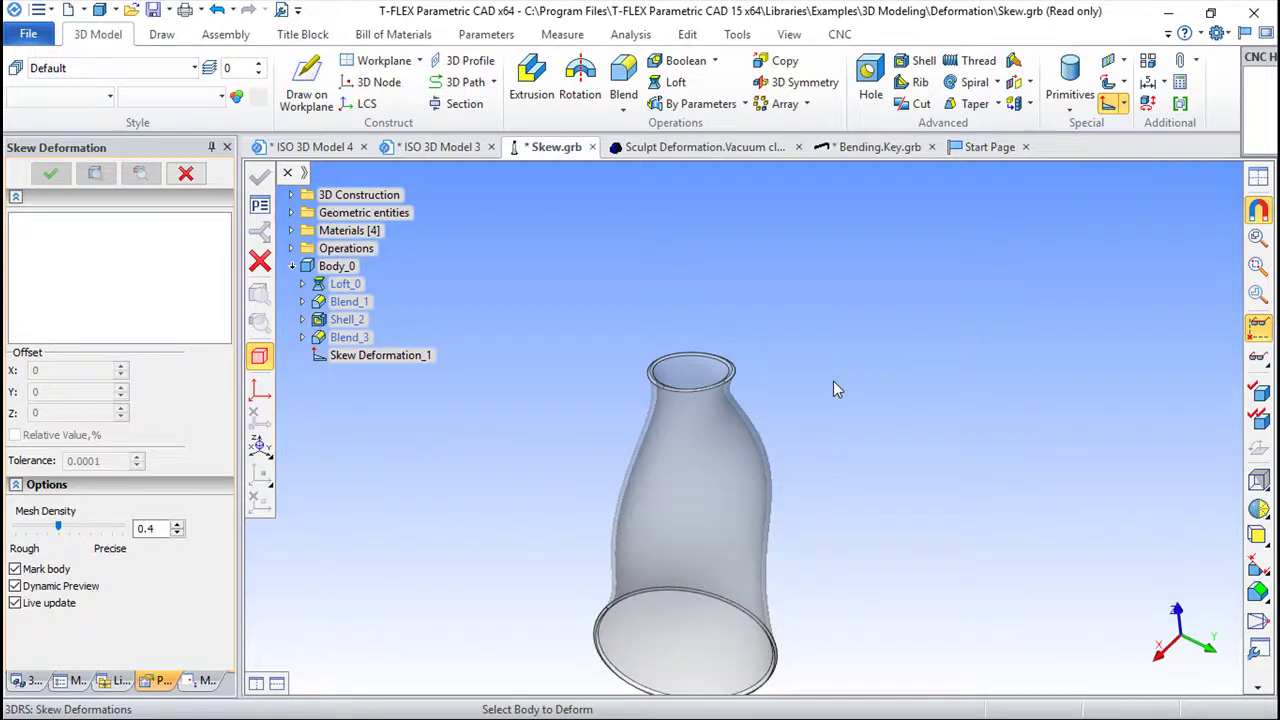
Switch to the Sculpt Deformation.Vacuum cleaner document and view the model from several angles.
left_click(675, 148)
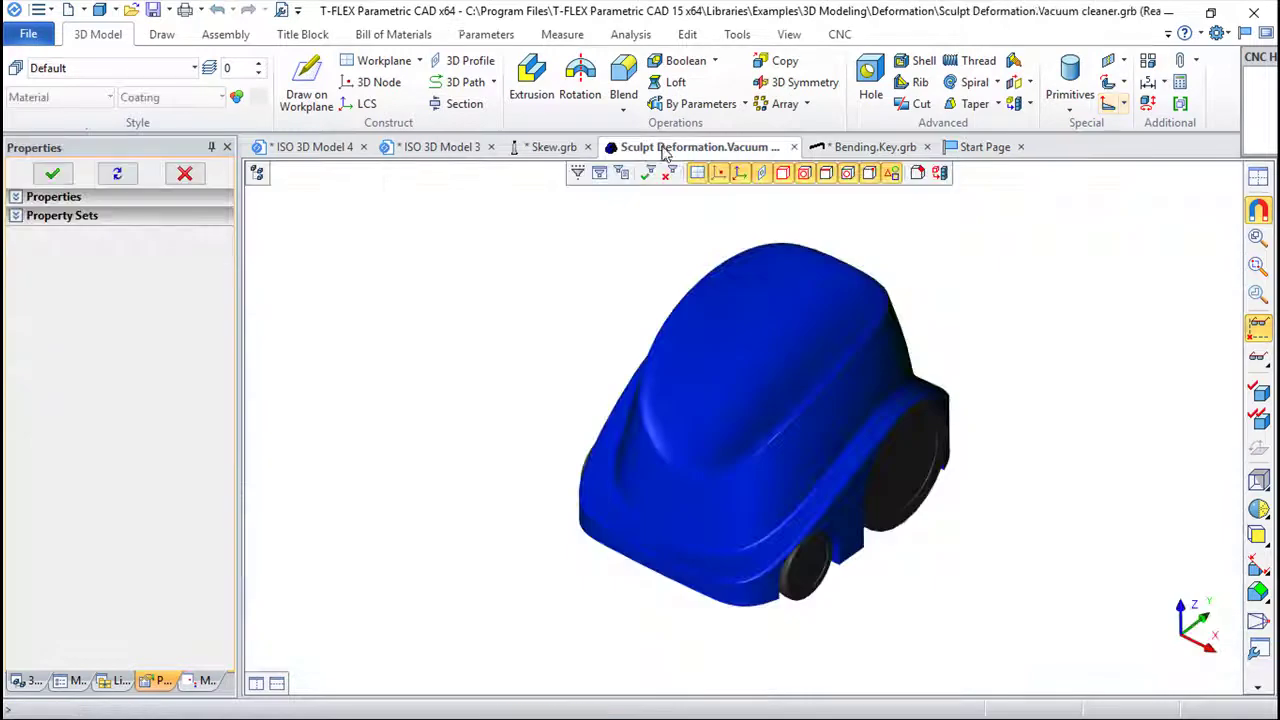
left_click_drag(770, 416, 820, 262)
left_click_drag(923, 383, 885, 335)
left_click_drag(726, 423, 757, 558)
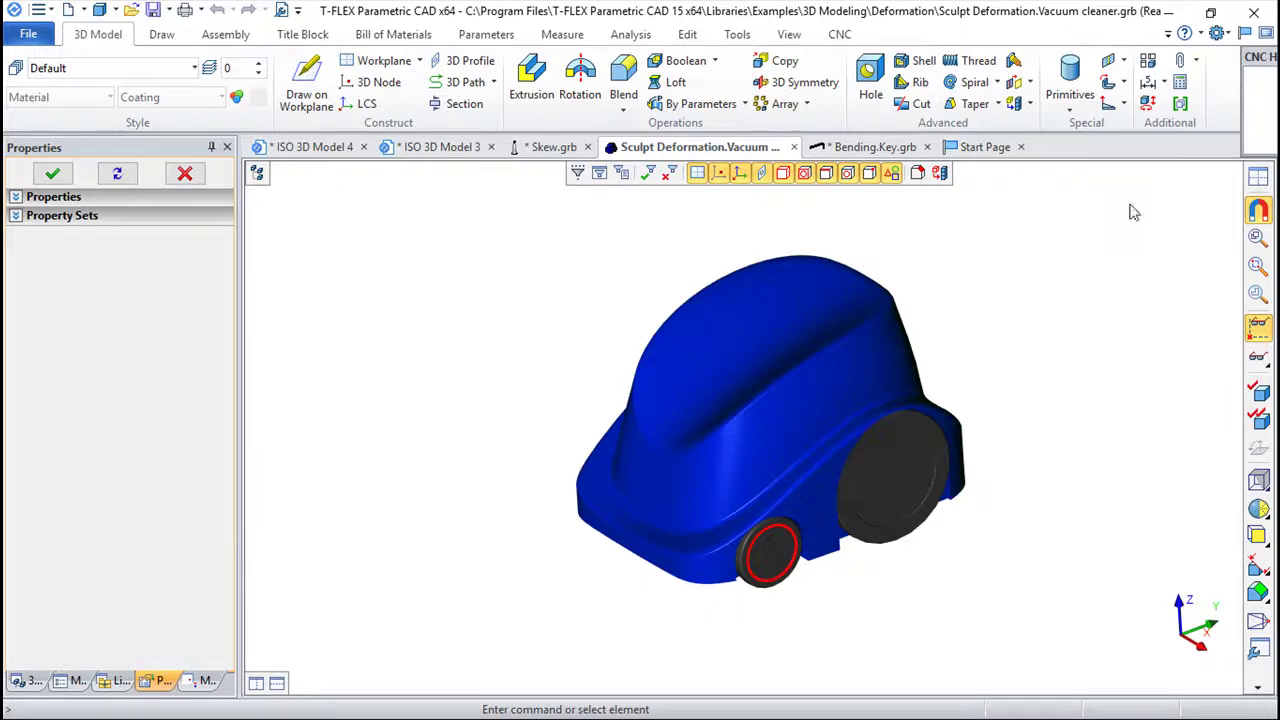
Start a One Side Sculpt Deformation on the blue vacuum cleaner housing, choosing the bounding box face beside the visible wheels.
left_click(1124, 104)
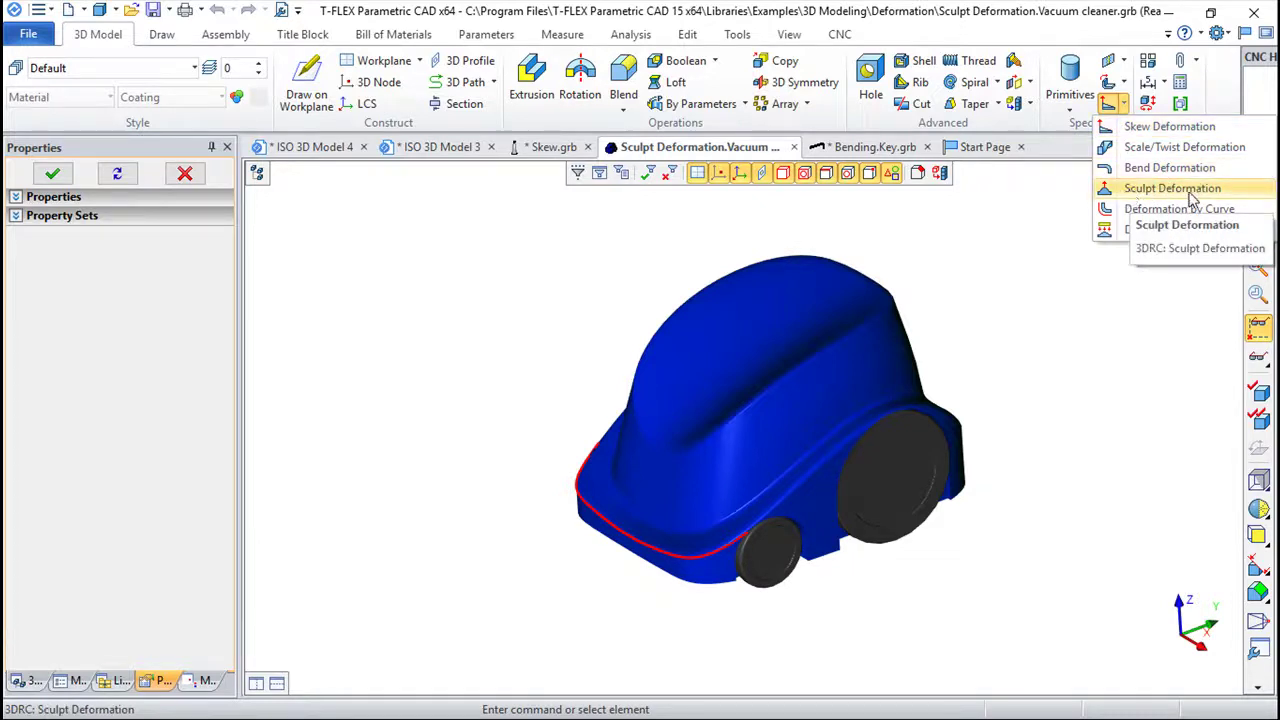
left_click(1136, 194)
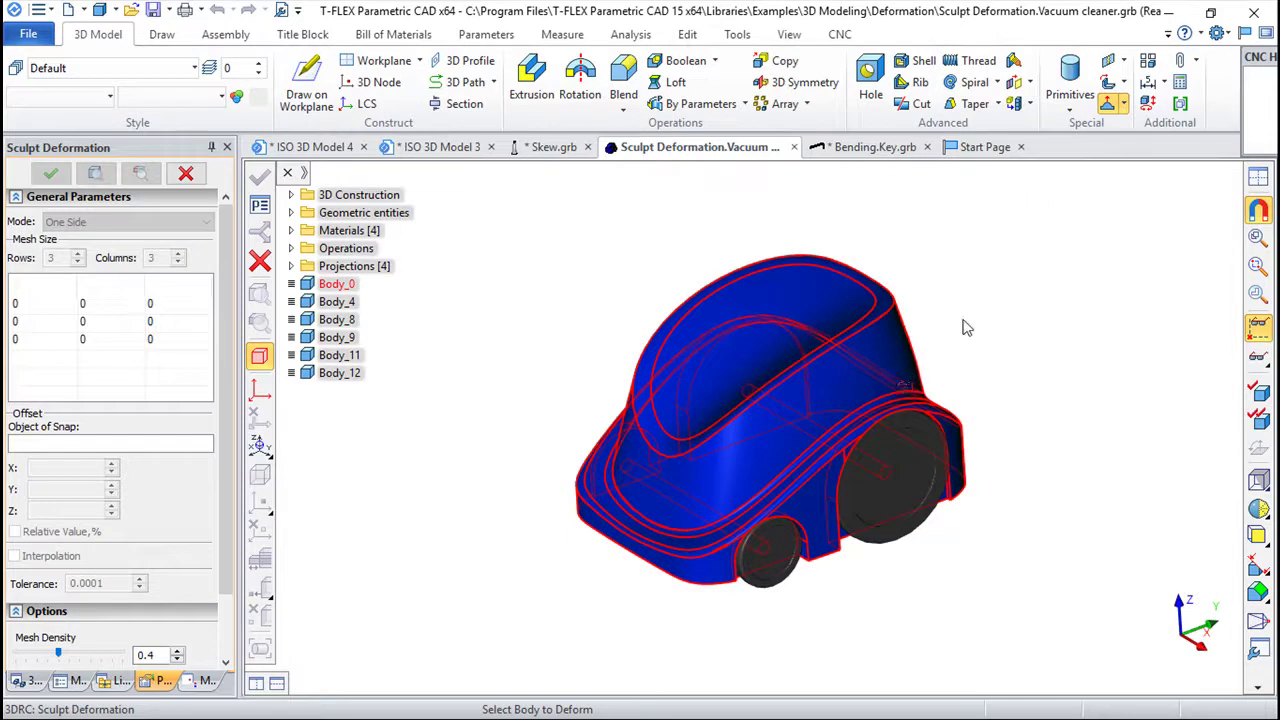
left_click(914, 350)
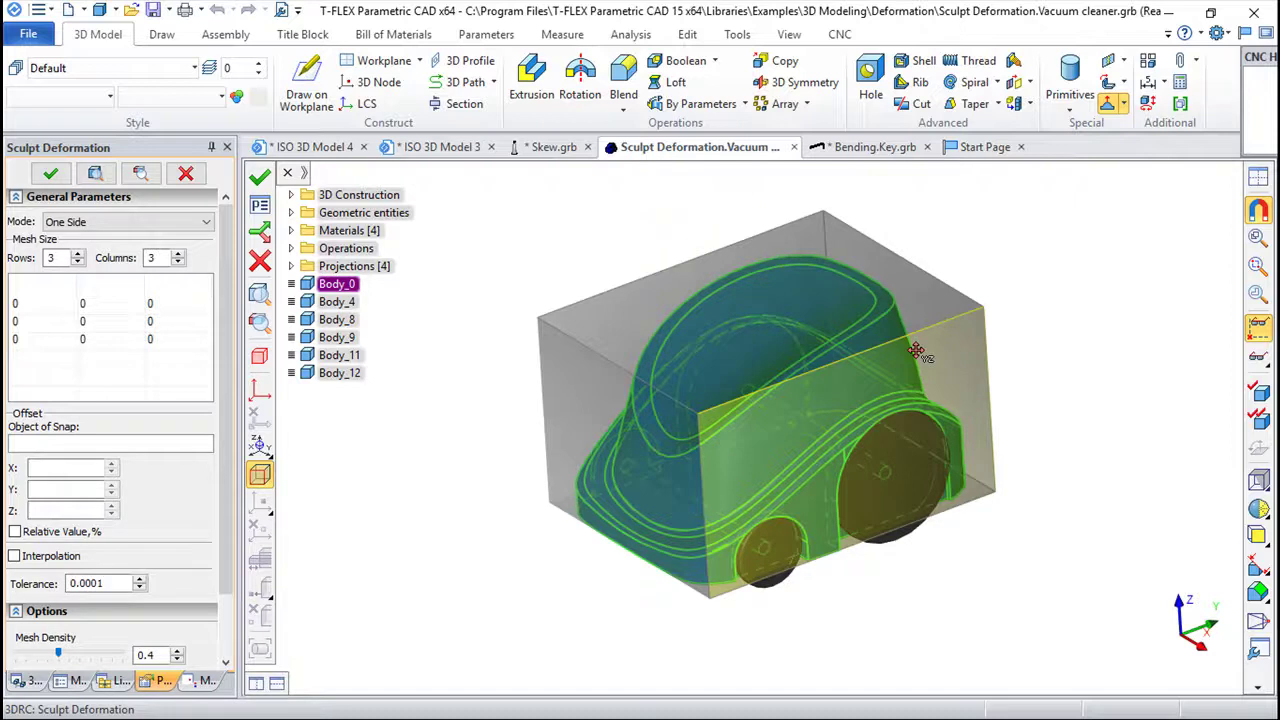
left_click_drag(1106, 396, 1083, 460)
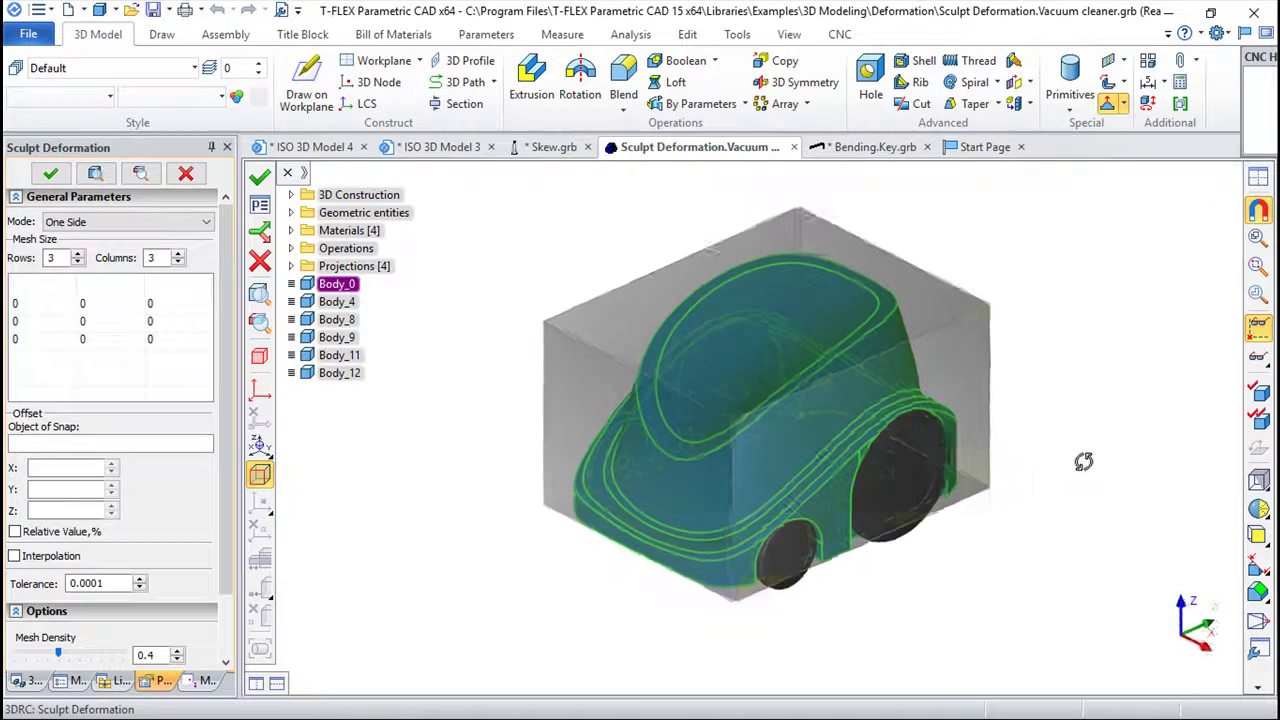
left_click(945, 360)
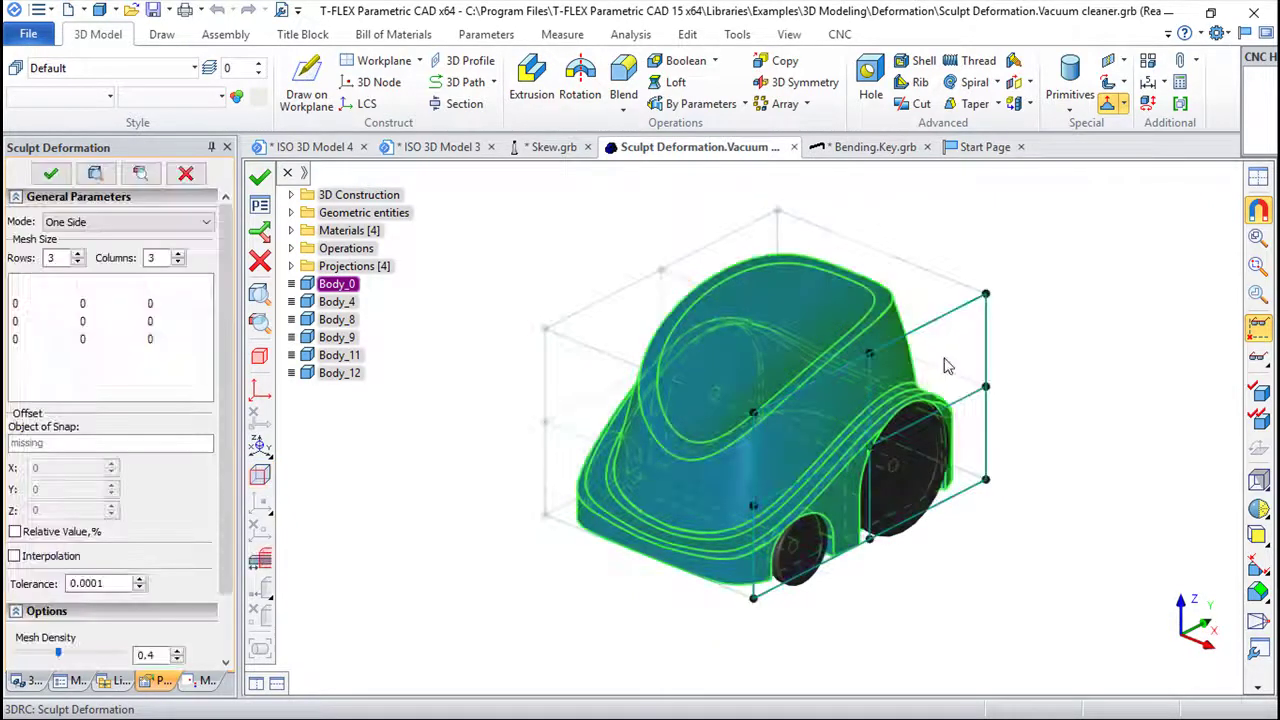
left_click_drag(1090, 440, 1005, 527)
left_click_drag(988, 350, 1020, 332)
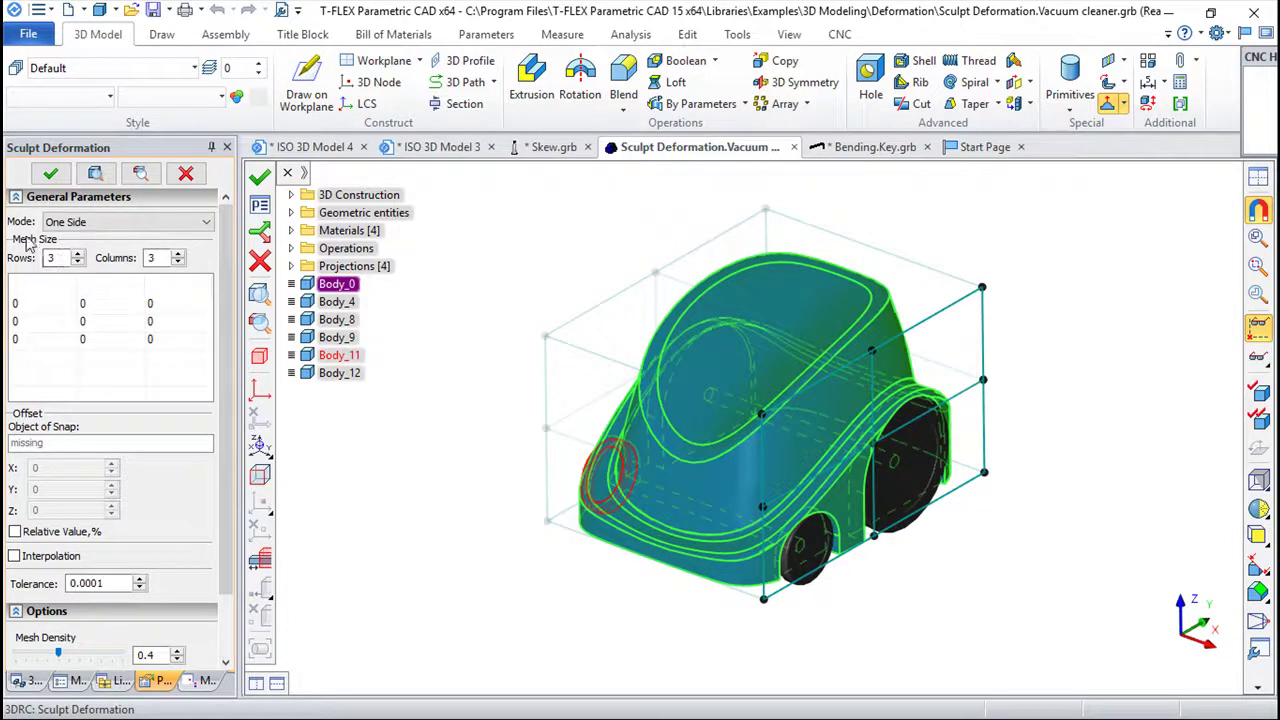
Set the sculpt deformation mesh size to 6 rows and 5 columns.
left_click(79, 254)
left_click(79, 254)
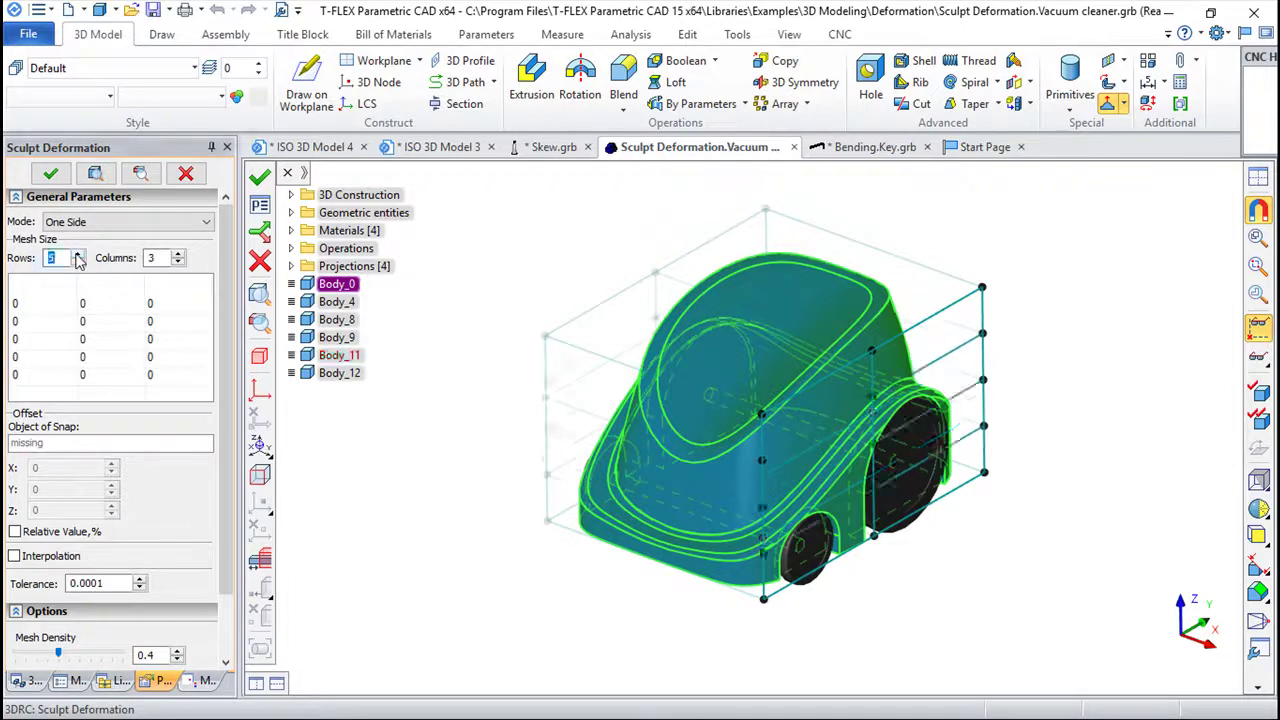
left_click(79, 254)
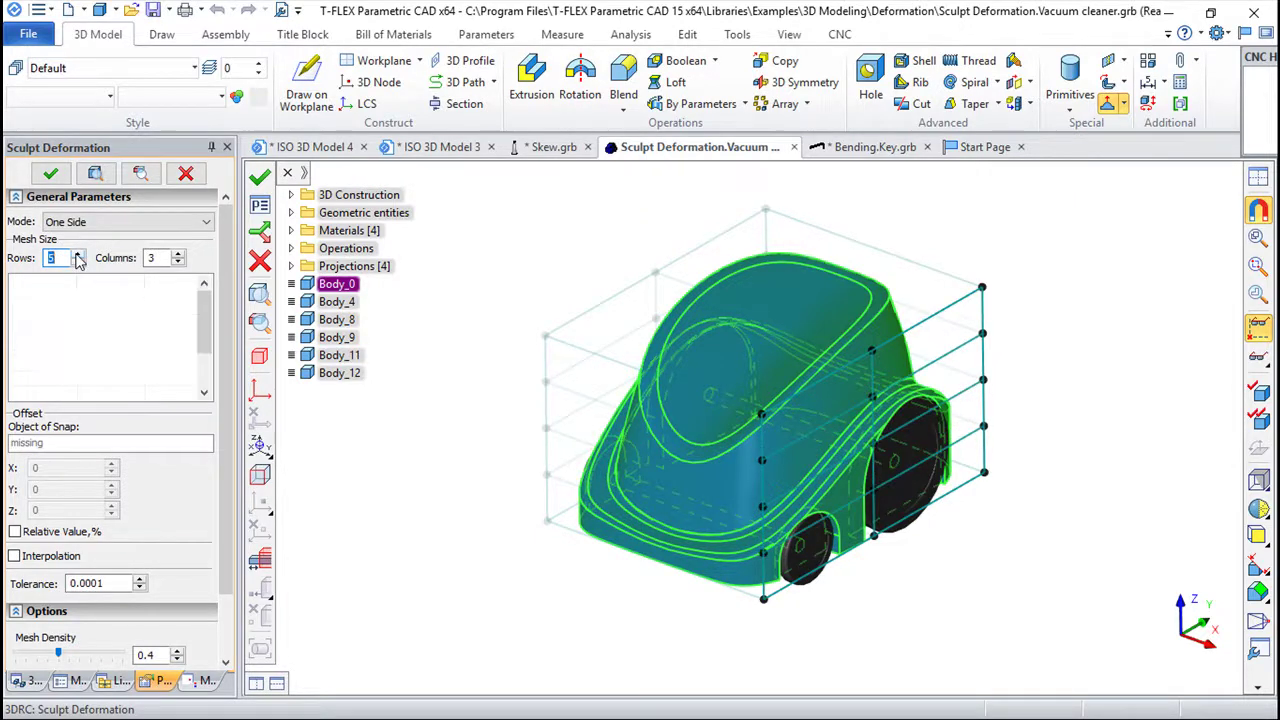
left_click(179, 254)
left_click(179, 254)
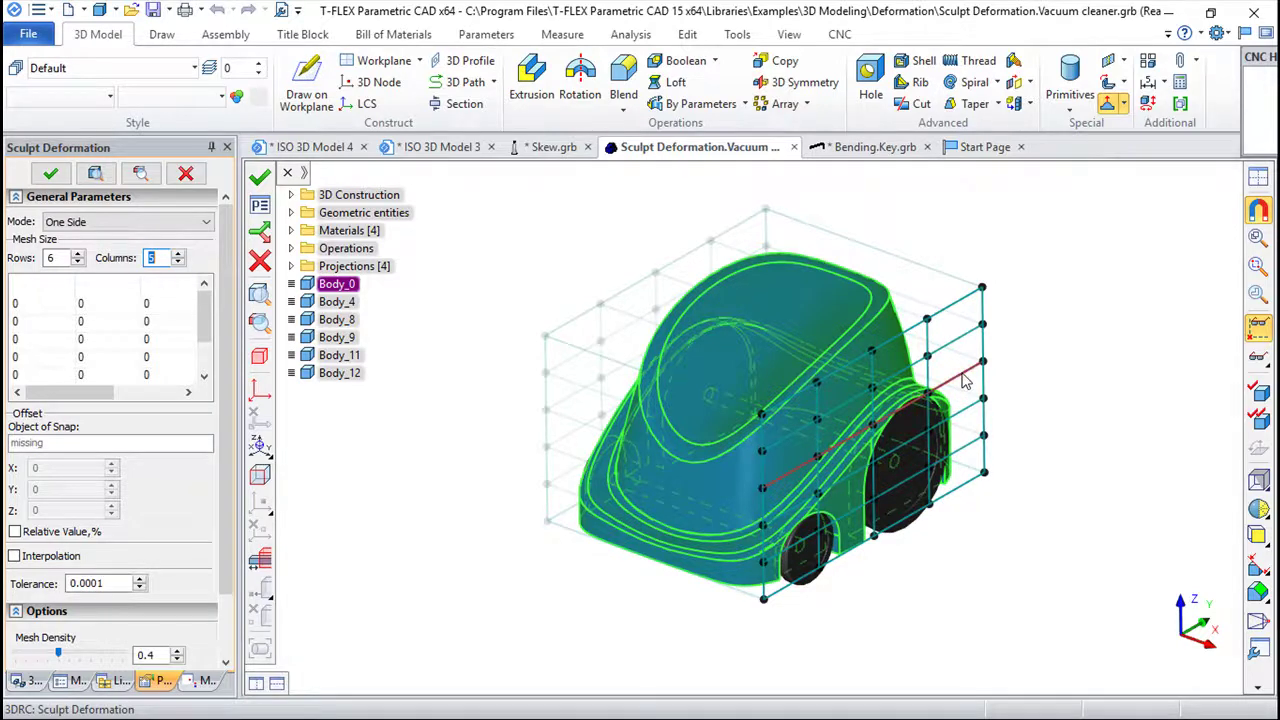
Offset the third mesh row from the top by X 94, Y 32 and Z -15, and apply the sculpt deformation.
left_click(965, 380)
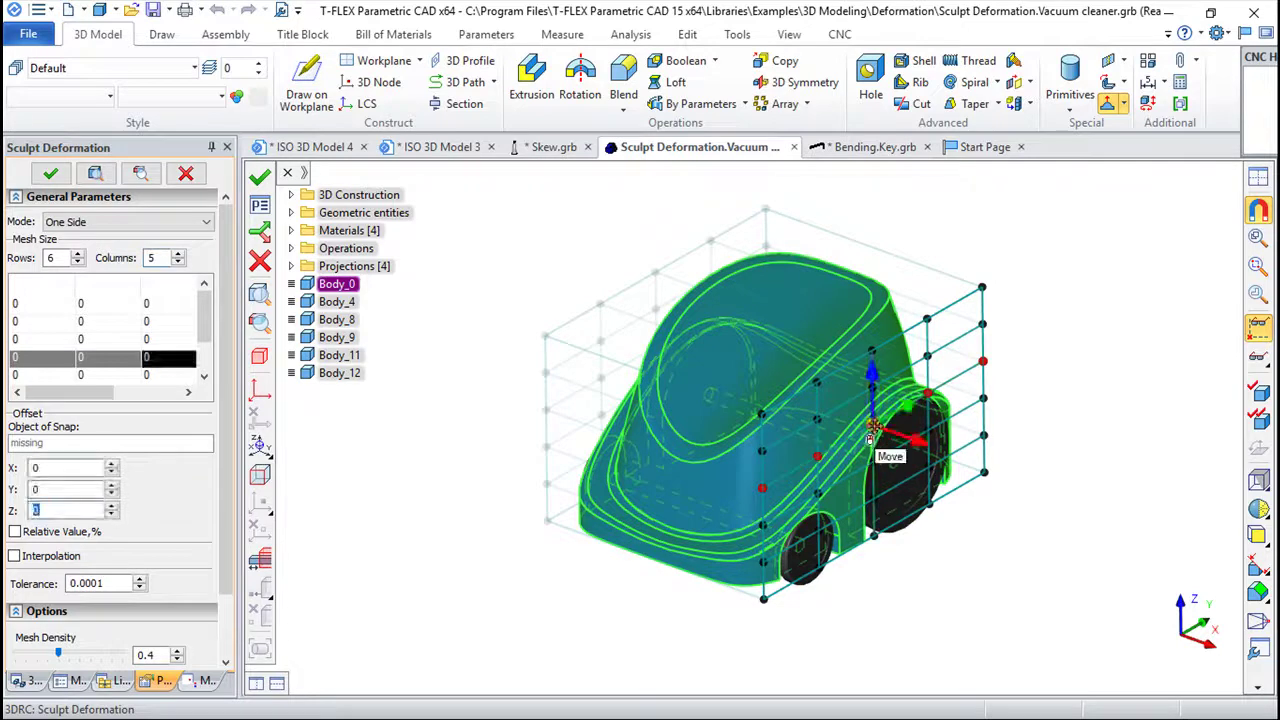
left_click_drag(873, 428, 1043, 478)
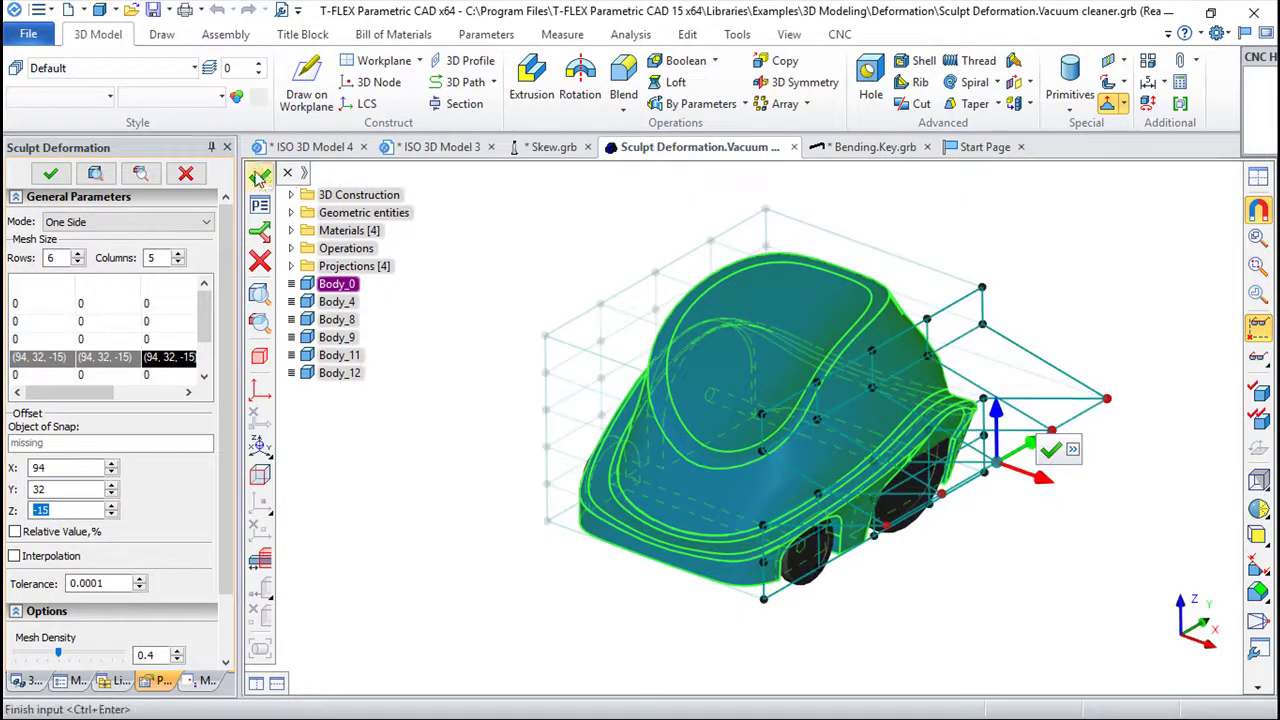
left_click(259, 177)
mouse_move(732, 519)
left_mouse_down()
mouse_move(820, 387)
mouse_move(1034, 423)
mouse_move(766, 429)
left_mouse_up()
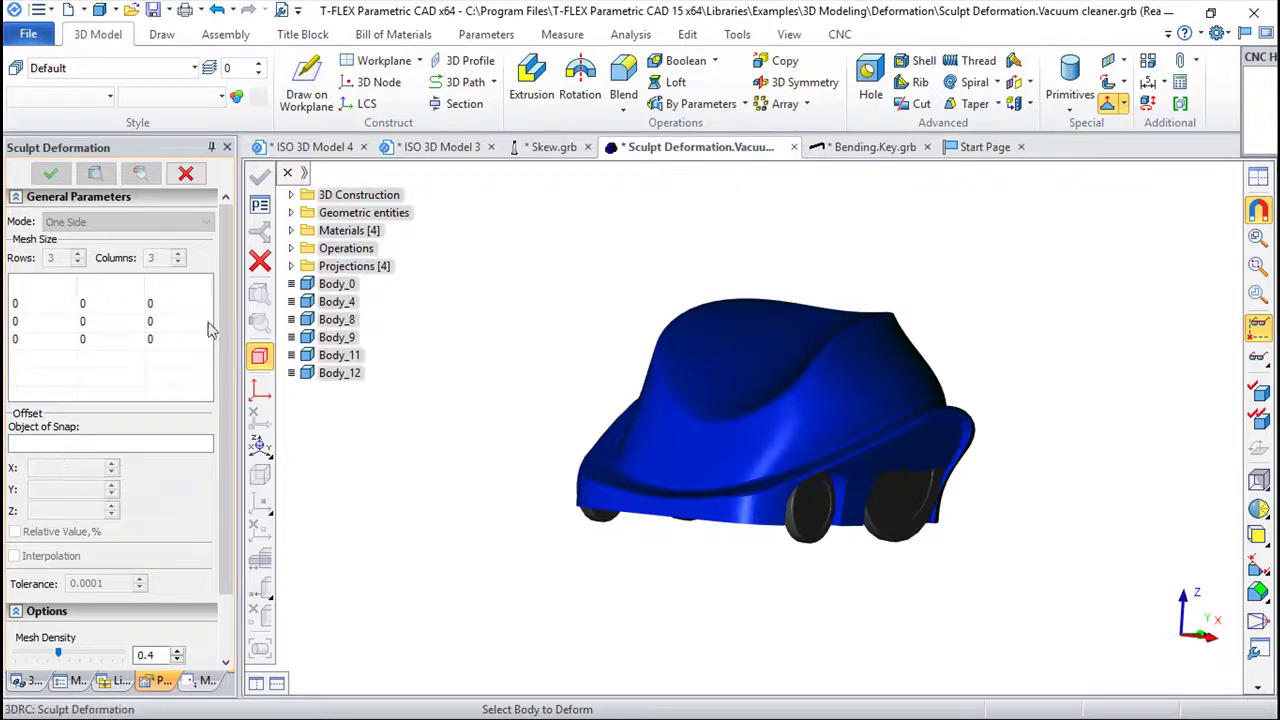
right_click_drag(640, 343, 507, 516)
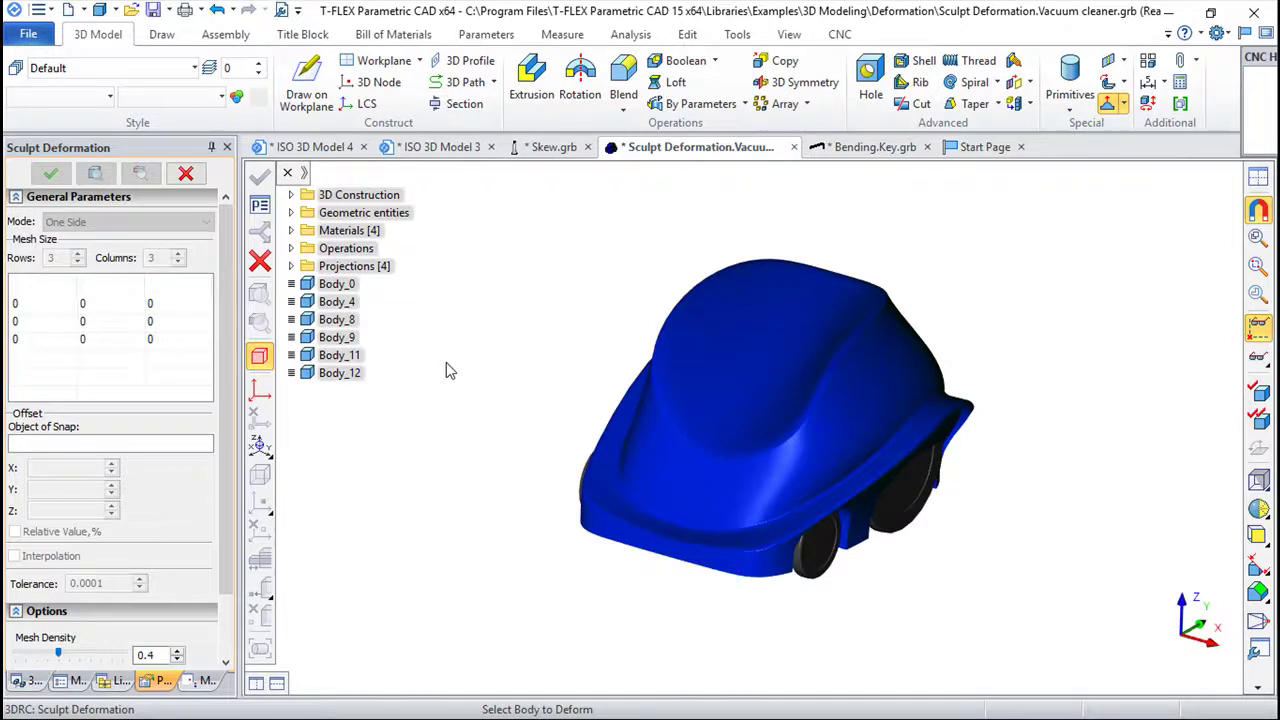
Switch to ISO 3D Model 3 and start a Scale/Twist Deformation on the rectangular prism.
left_click(430, 147)
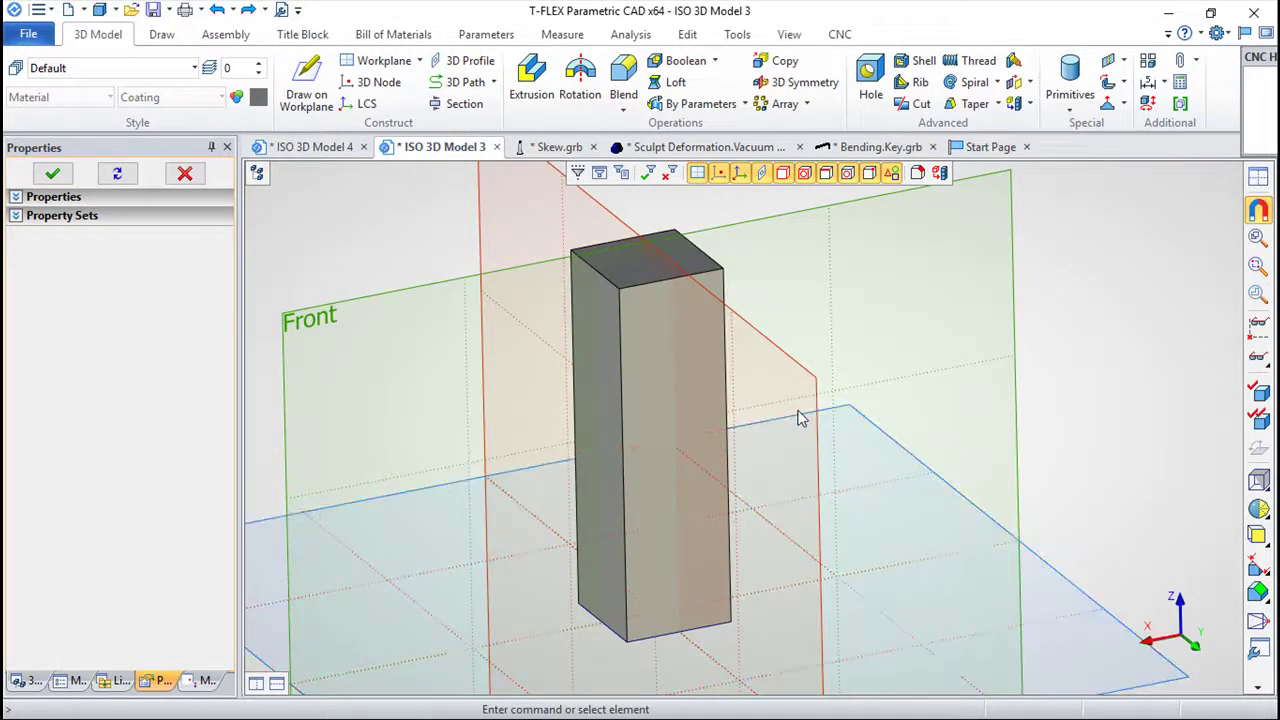
right_click_drag(838, 502, 886, 500)
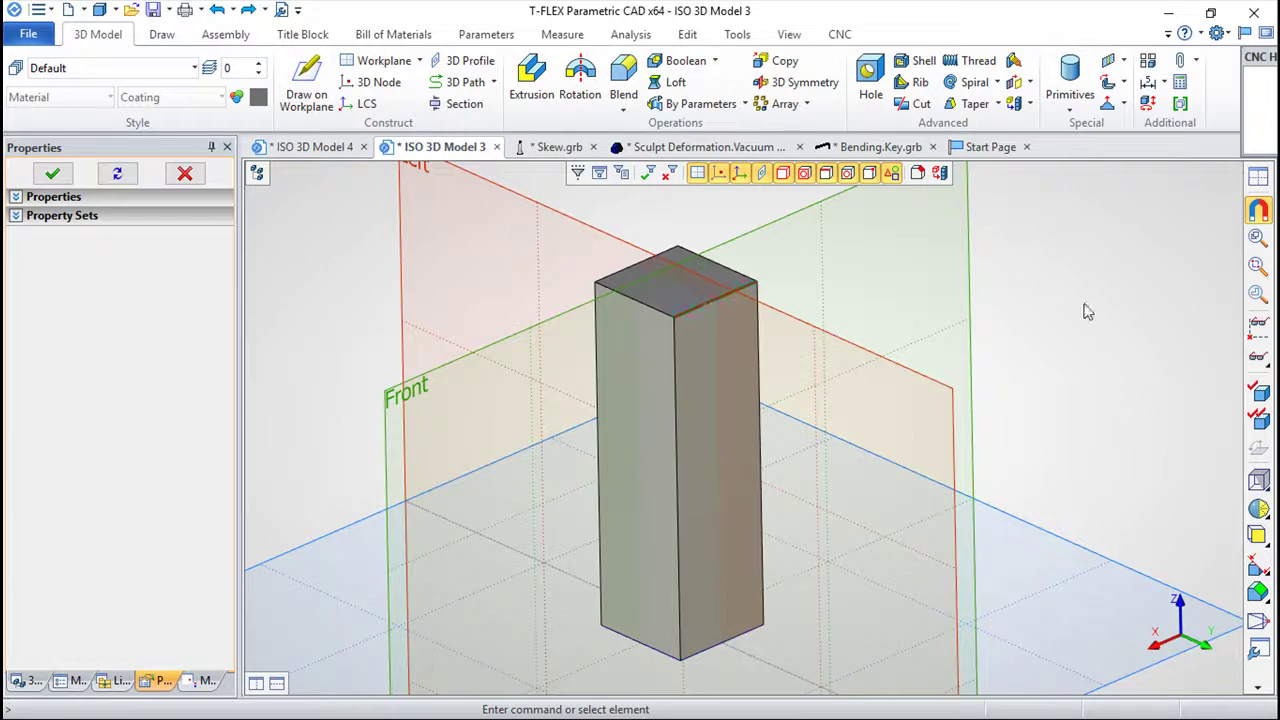
left_click(1121, 104)
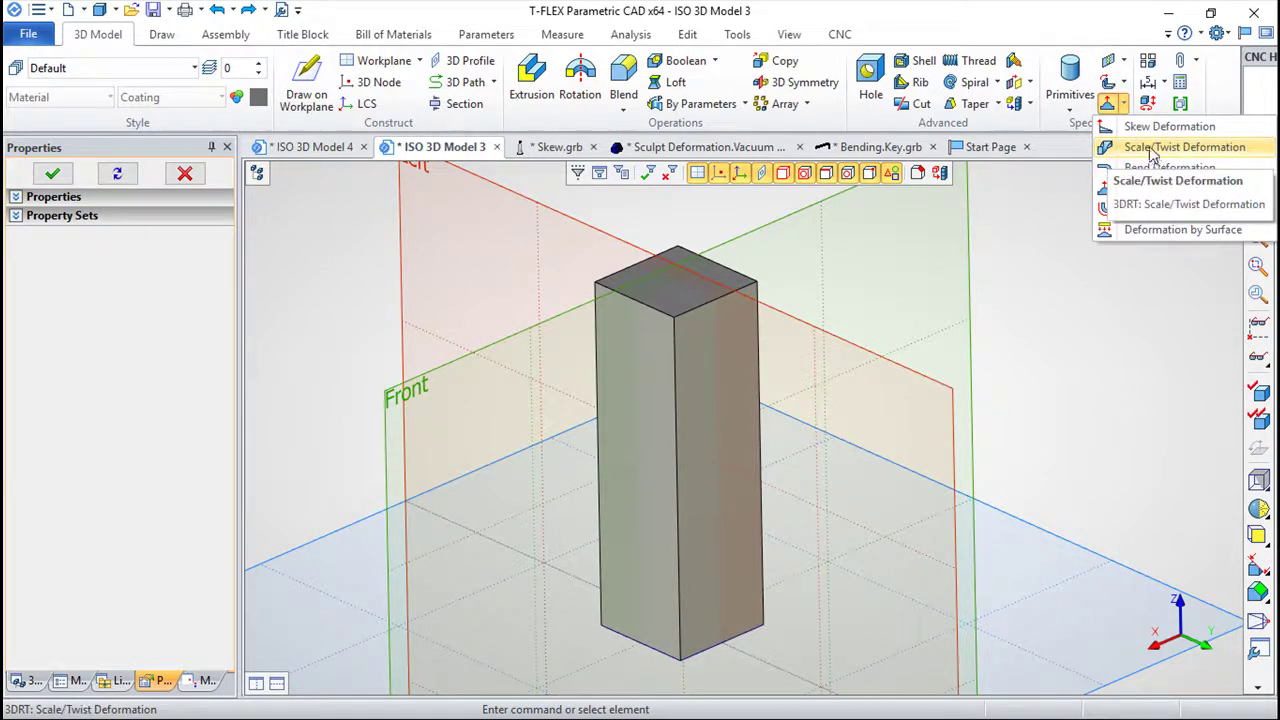
left_click(1190, 148)
middle_click_drag(840, 415, 855, 363)
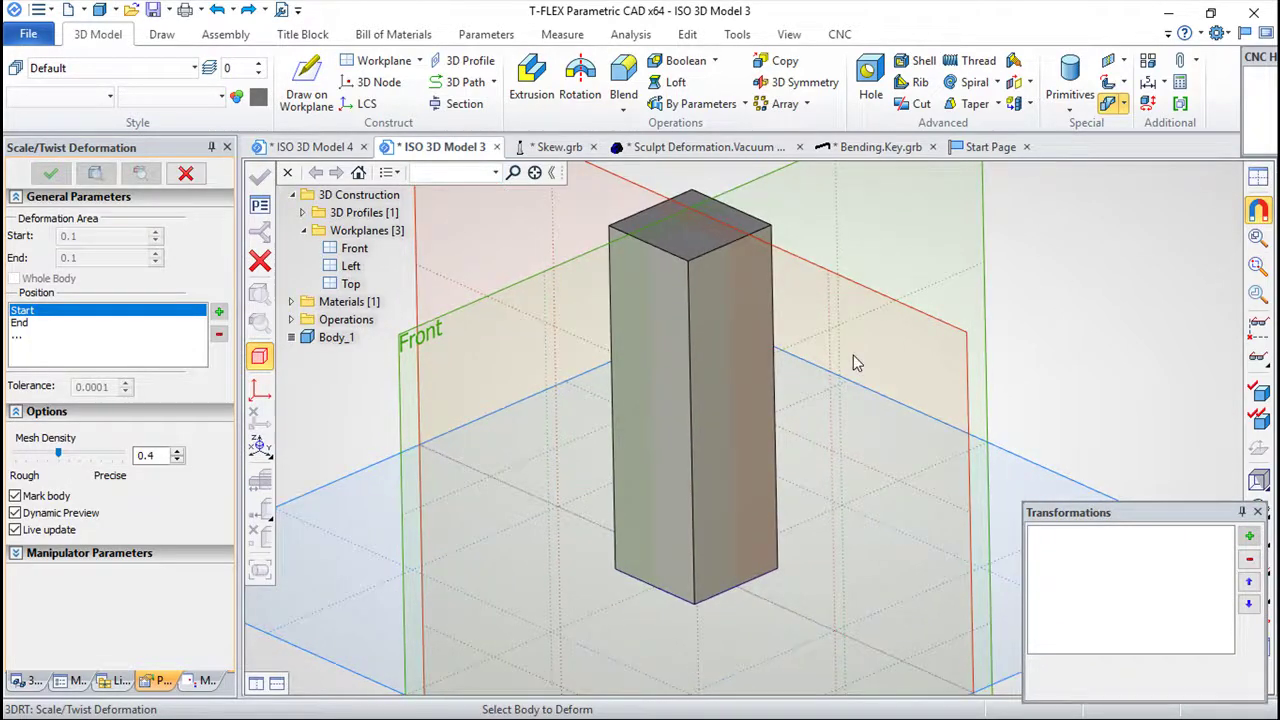
left_click(734, 423)
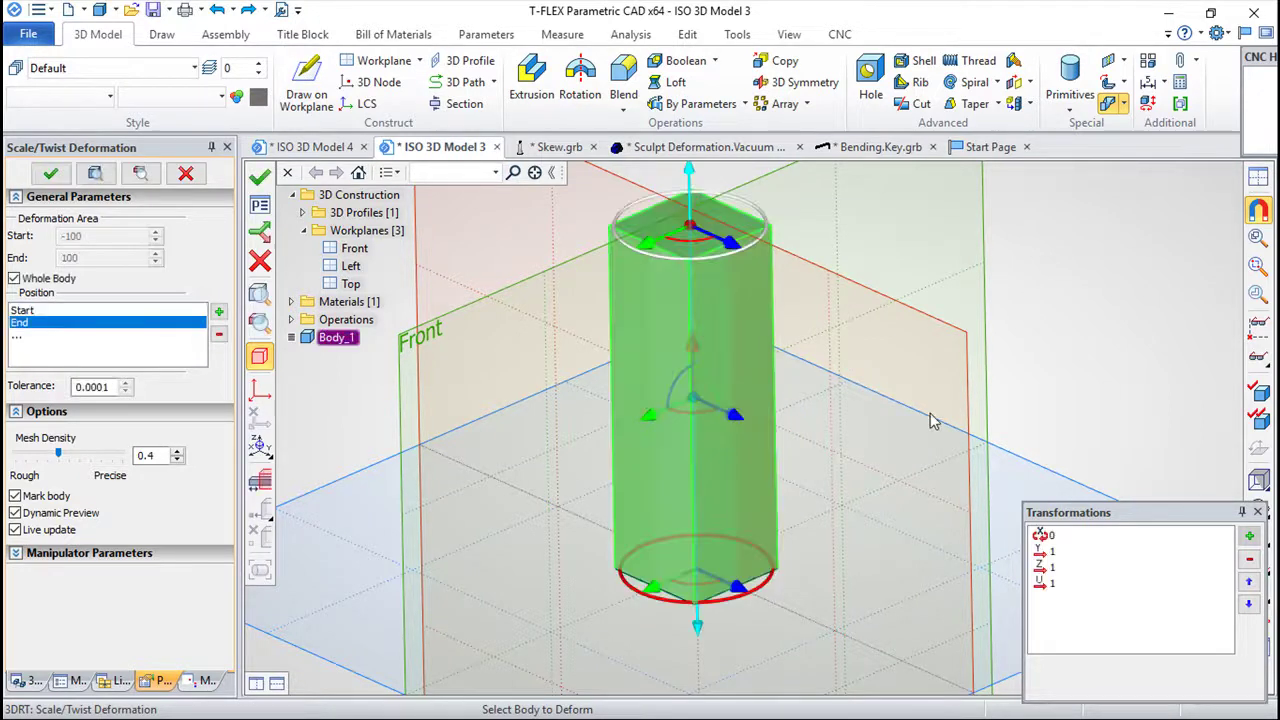
scroll(854, 350, "down", 1)
middle_click_drag(847, 366, 839, 436)
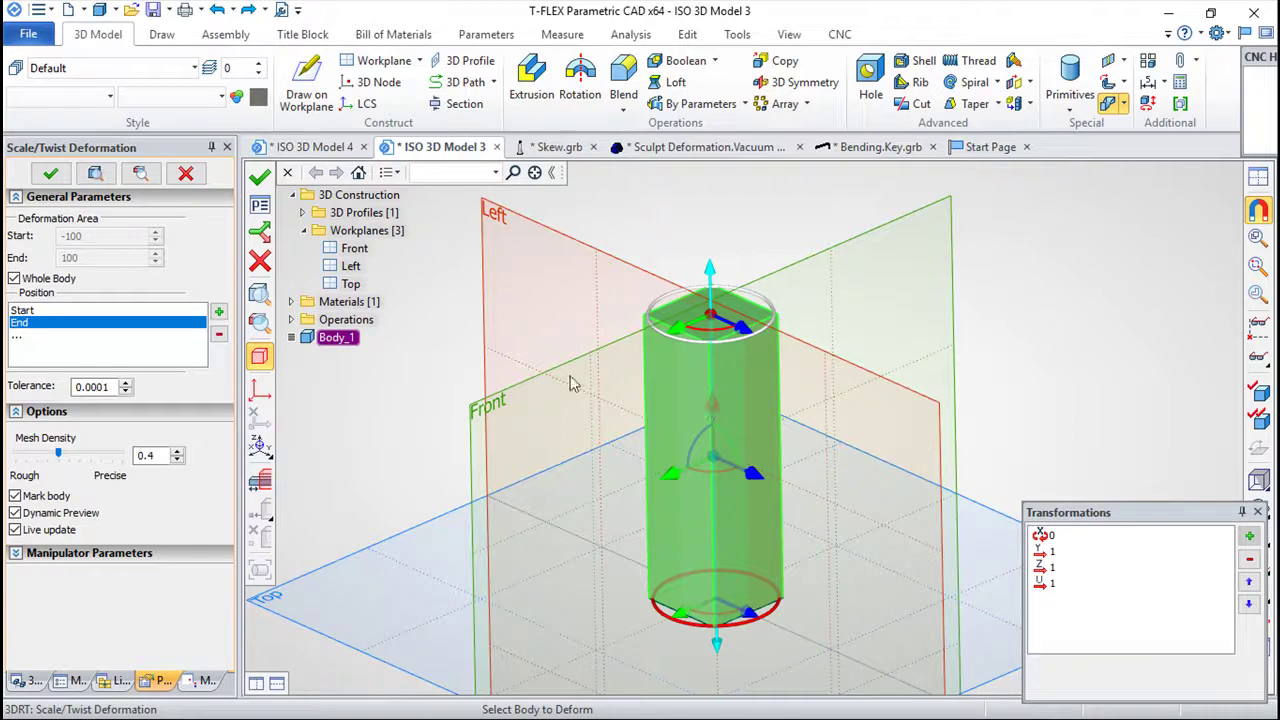
Restrict the Scale/Twist Deformation to part of the prism instead of the whole body, from -50 to 50.
left_click(30, 312)
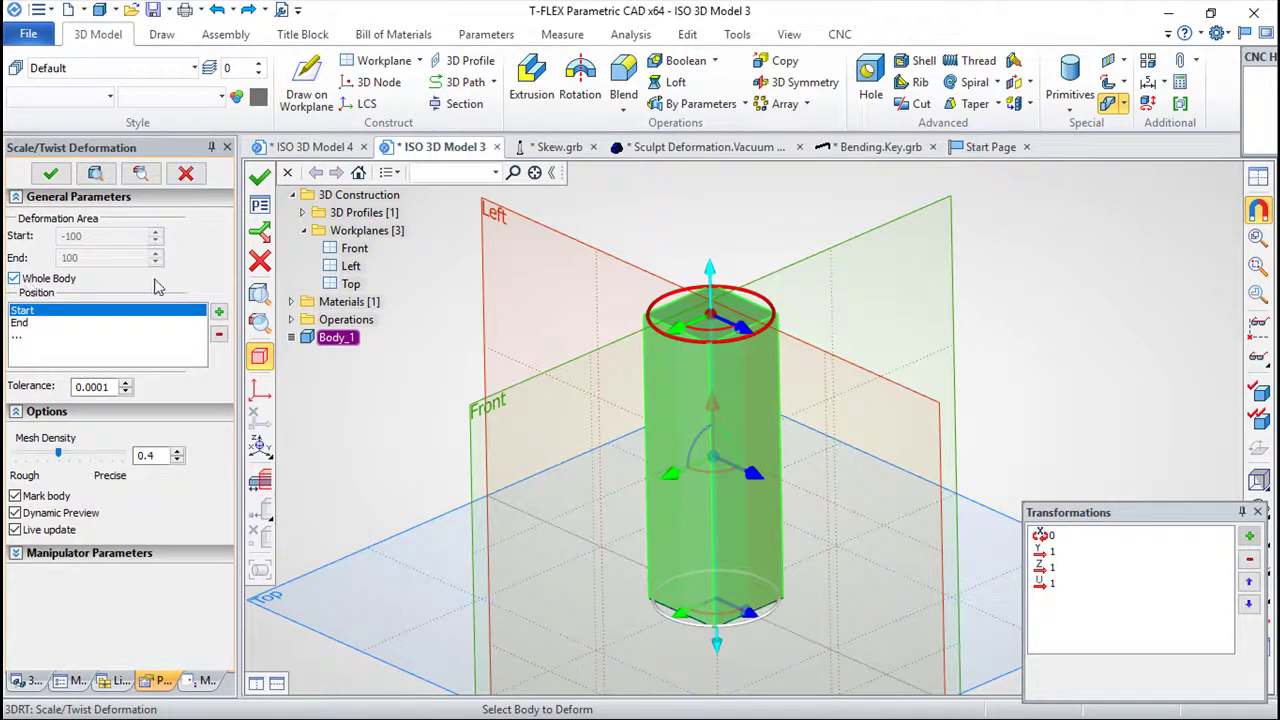
left_click(14, 279)
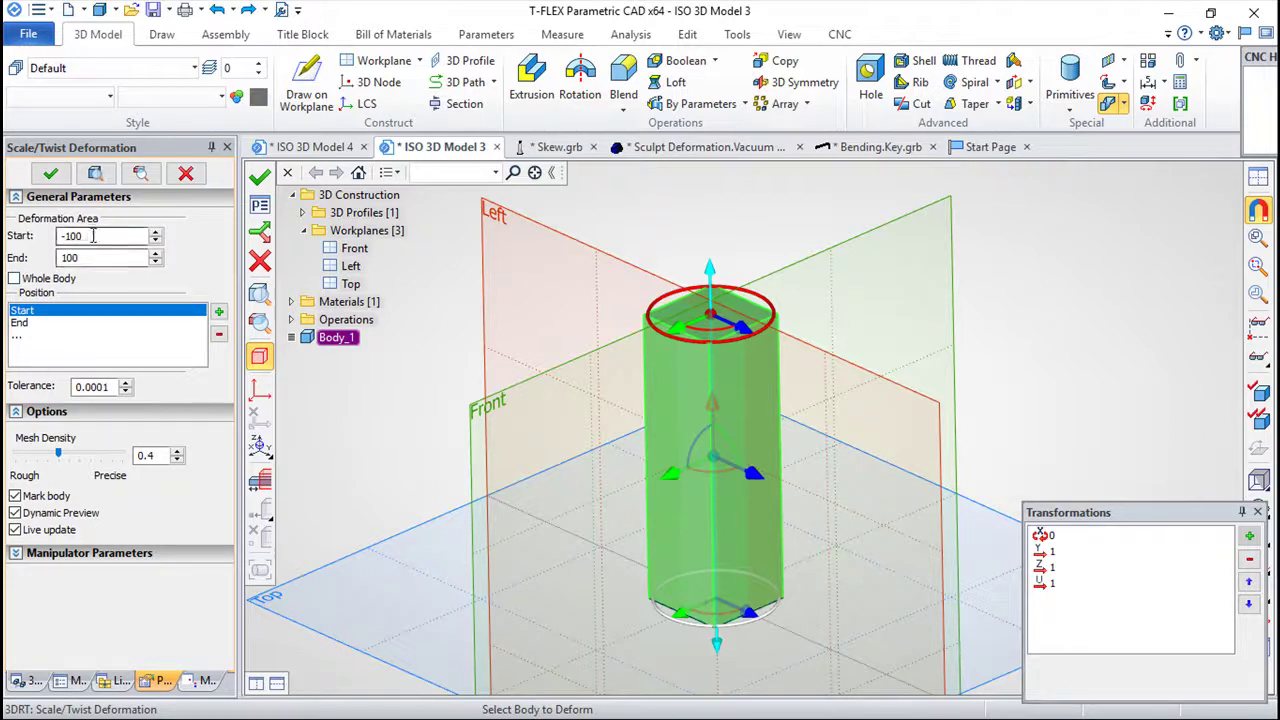
left_click_drag(82, 236, 30, 230)
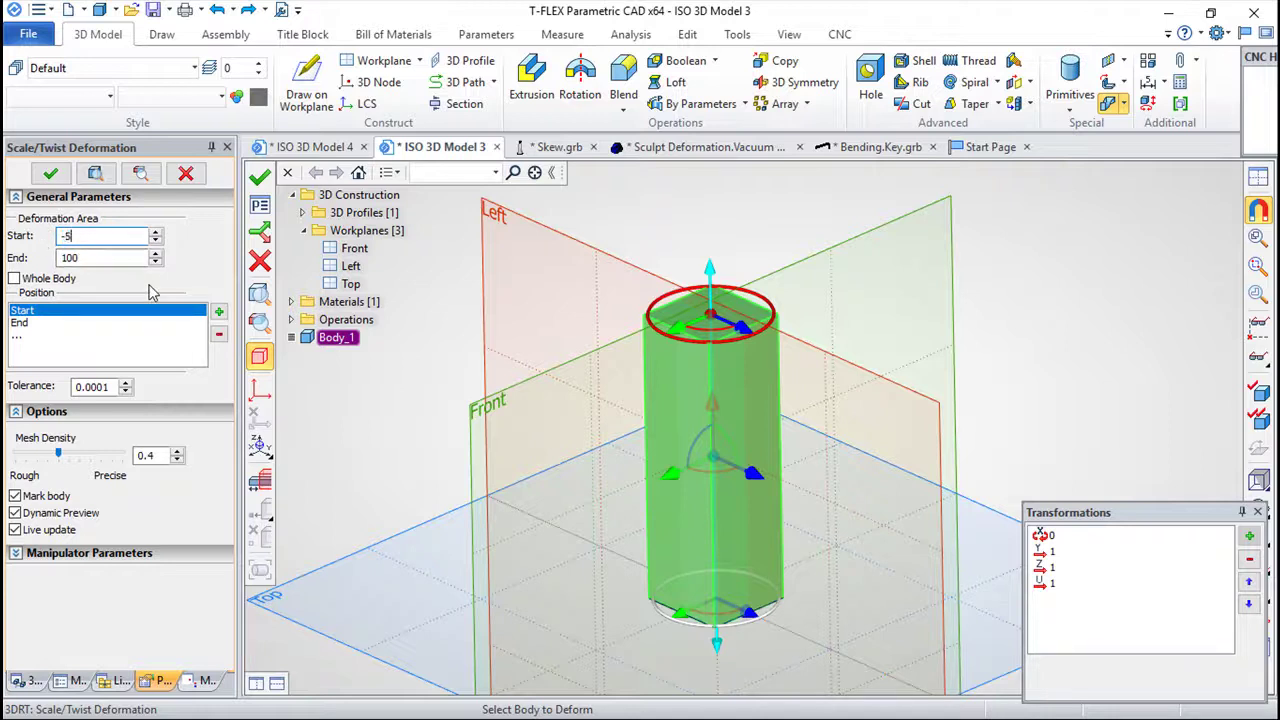
left_click_drag(88, 258, 50, 262)
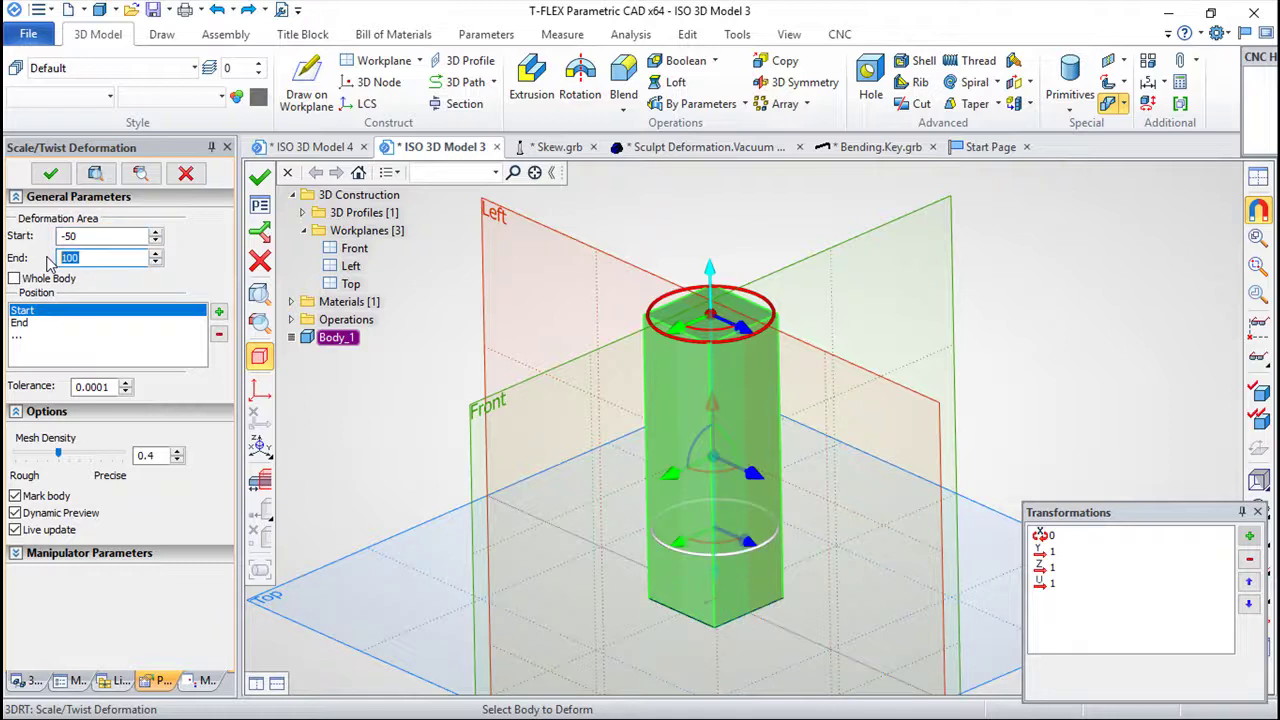
left_click(100, 236)
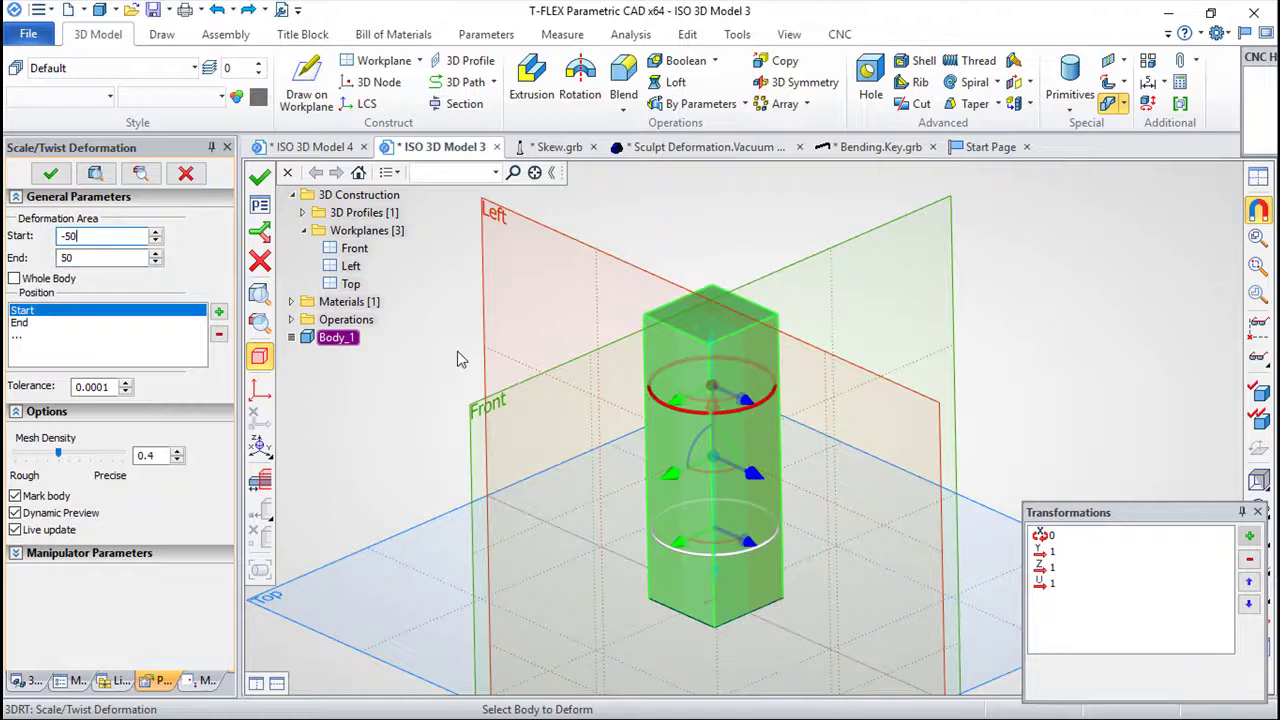
Try bulging the prism by adding a middle position scaled to about 1.74 in Y and Z, and undo the applied deformation.
left_click(219, 312)
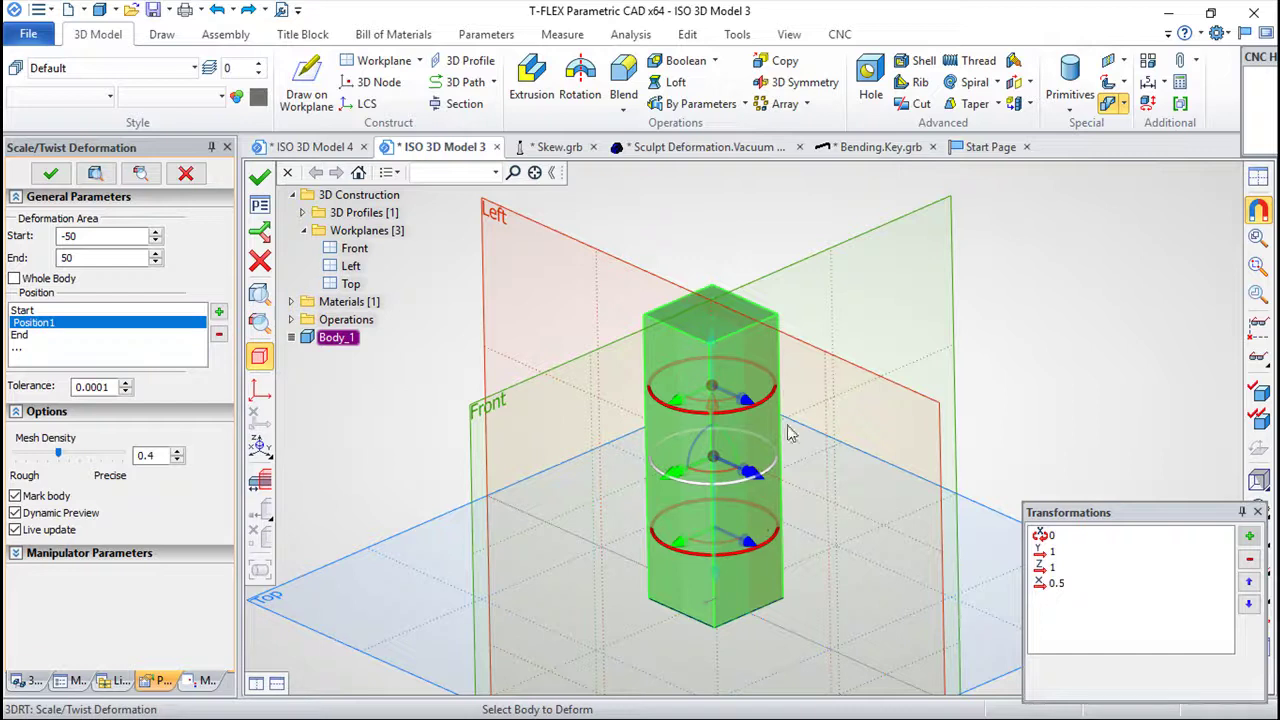
scroll(909, 383, "up", 2)
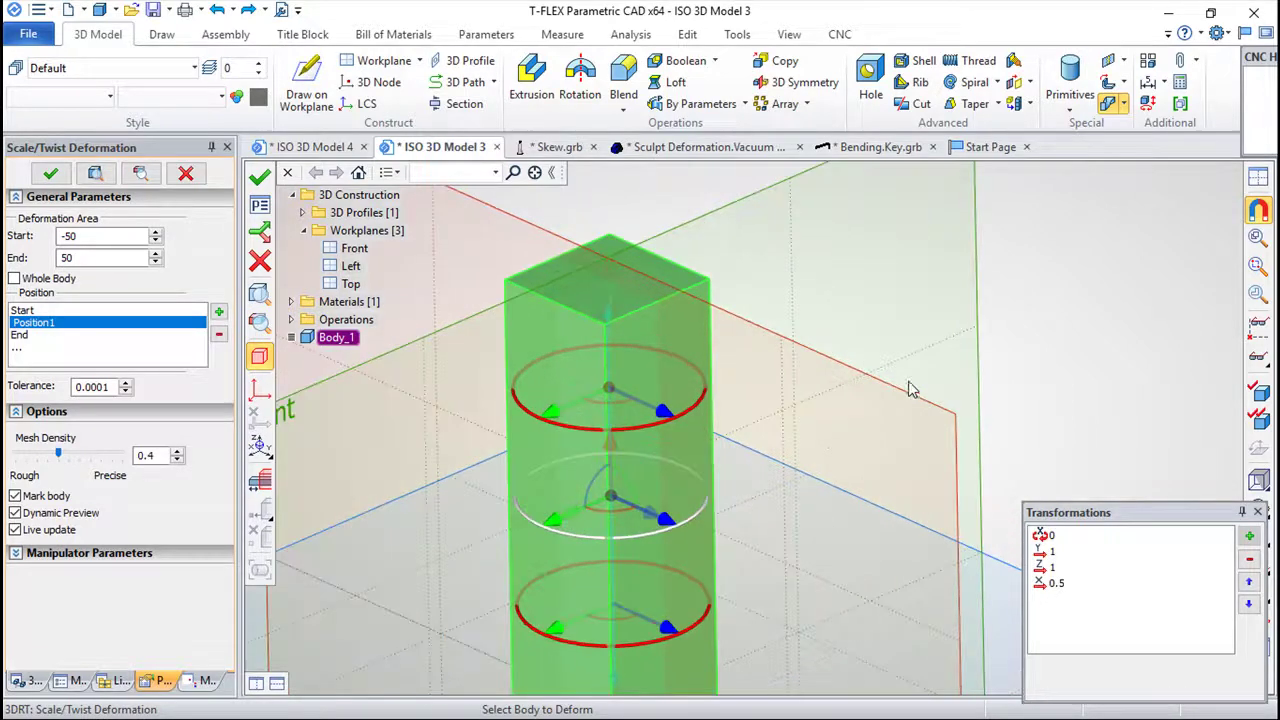
middle_click_drag(836, 436, 893, 377)
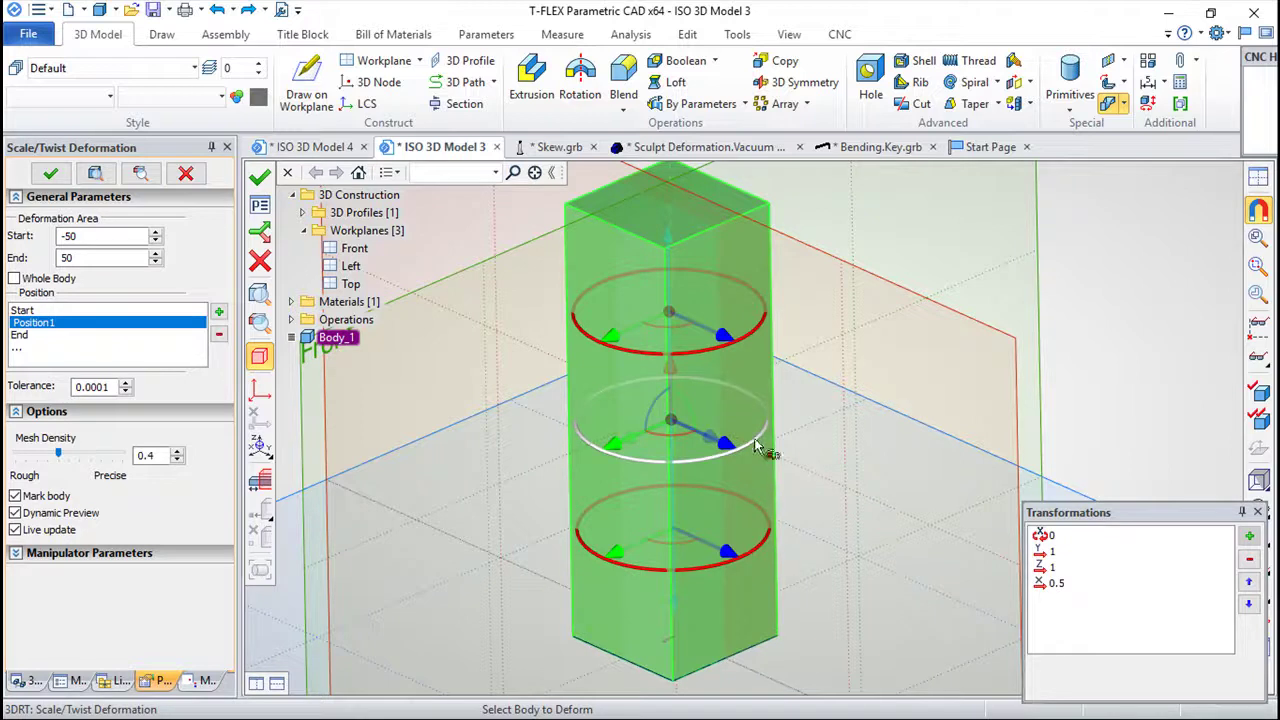
left_click_drag(755, 446, 790, 475)
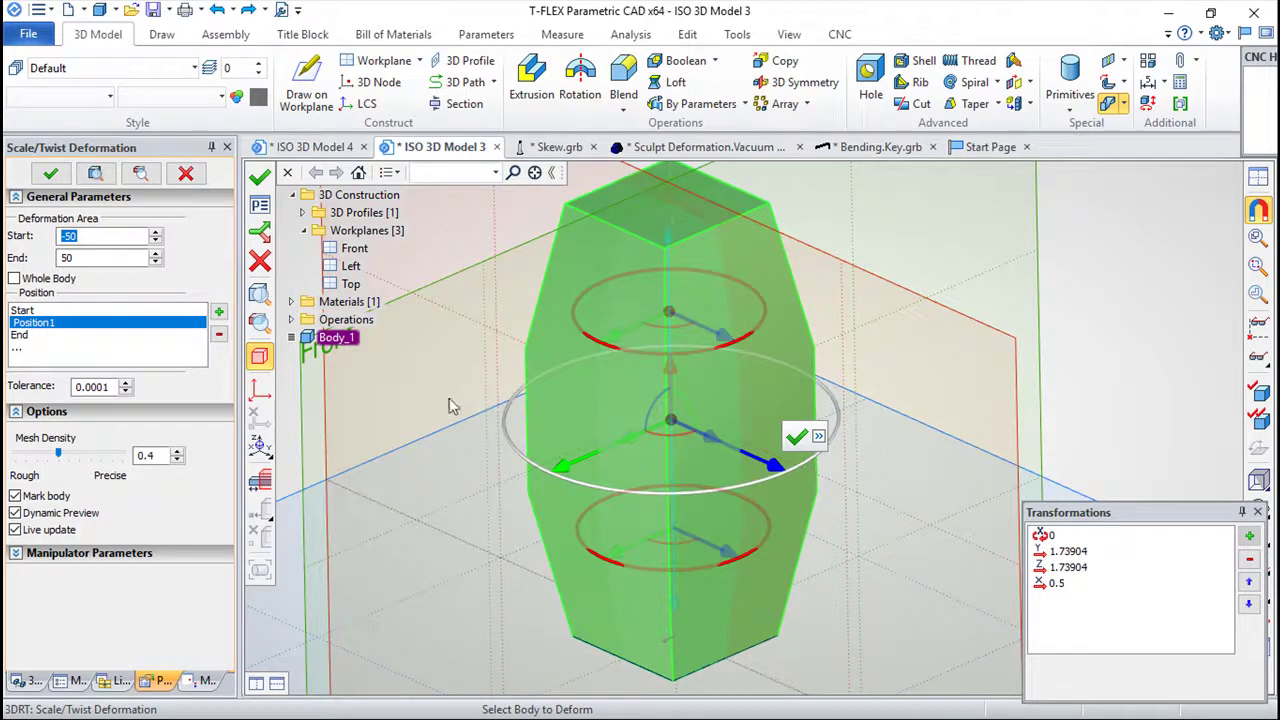
left_click(260, 176)
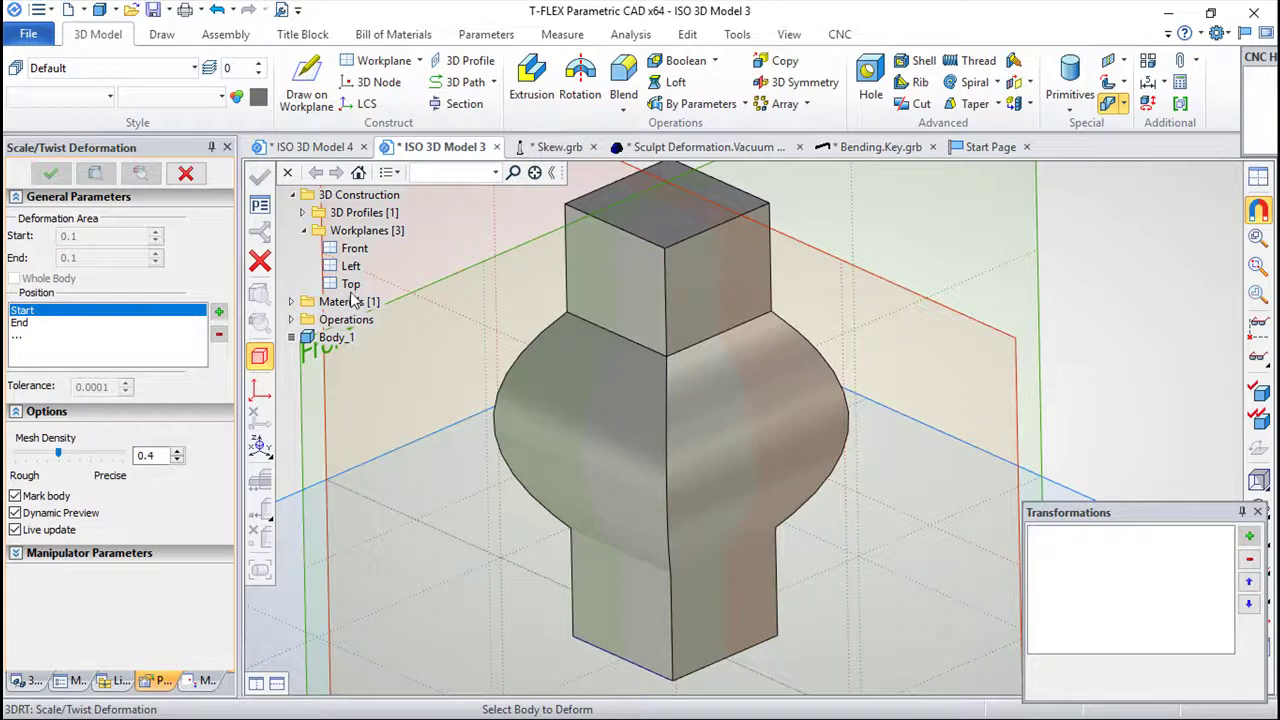
left_click(218, 12)
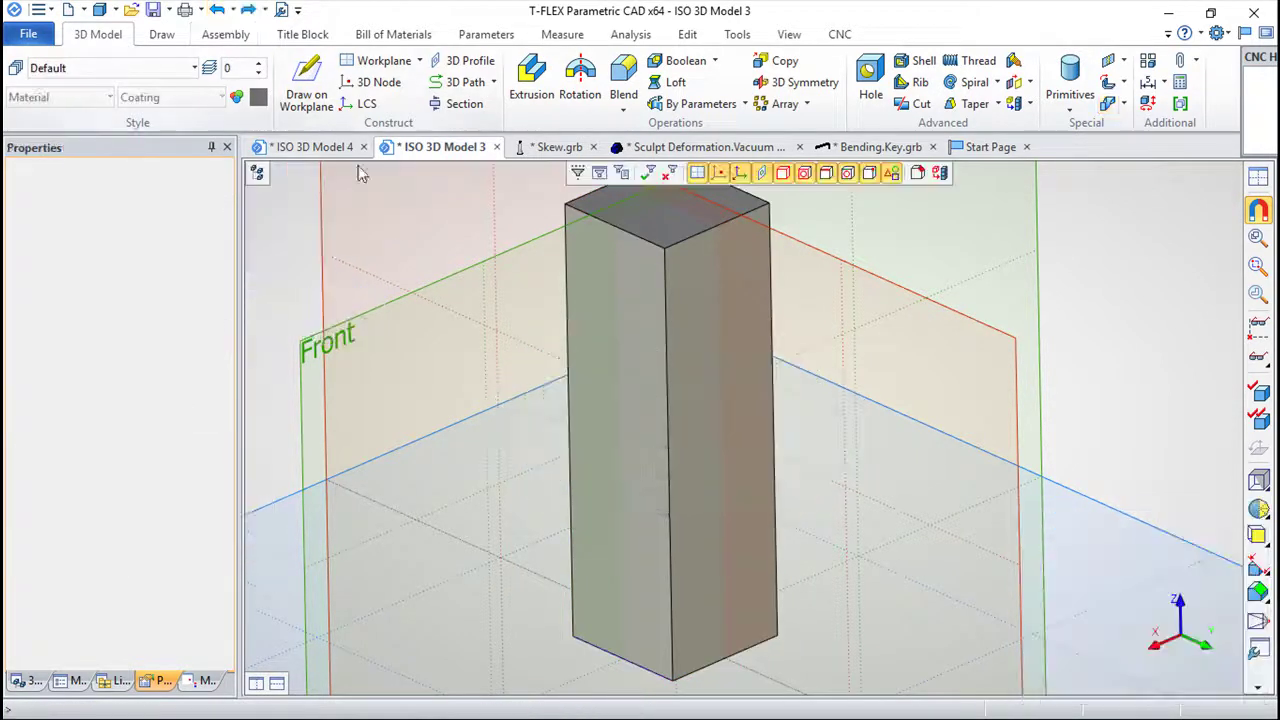
Start a new Scale/Twist Deformation on the prism and restrict its deformation area to the range from -50 to 50.
left_click(1107, 104)
left_click(725, 378)
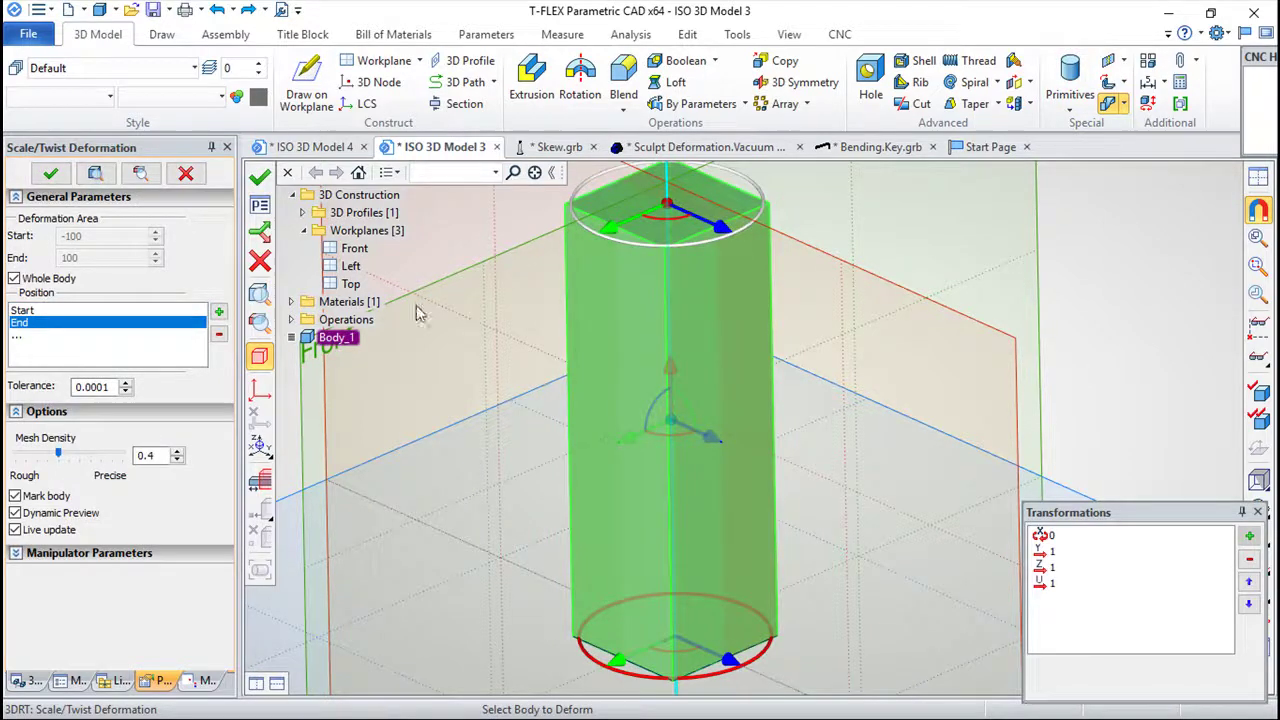
left_click(14, 278)
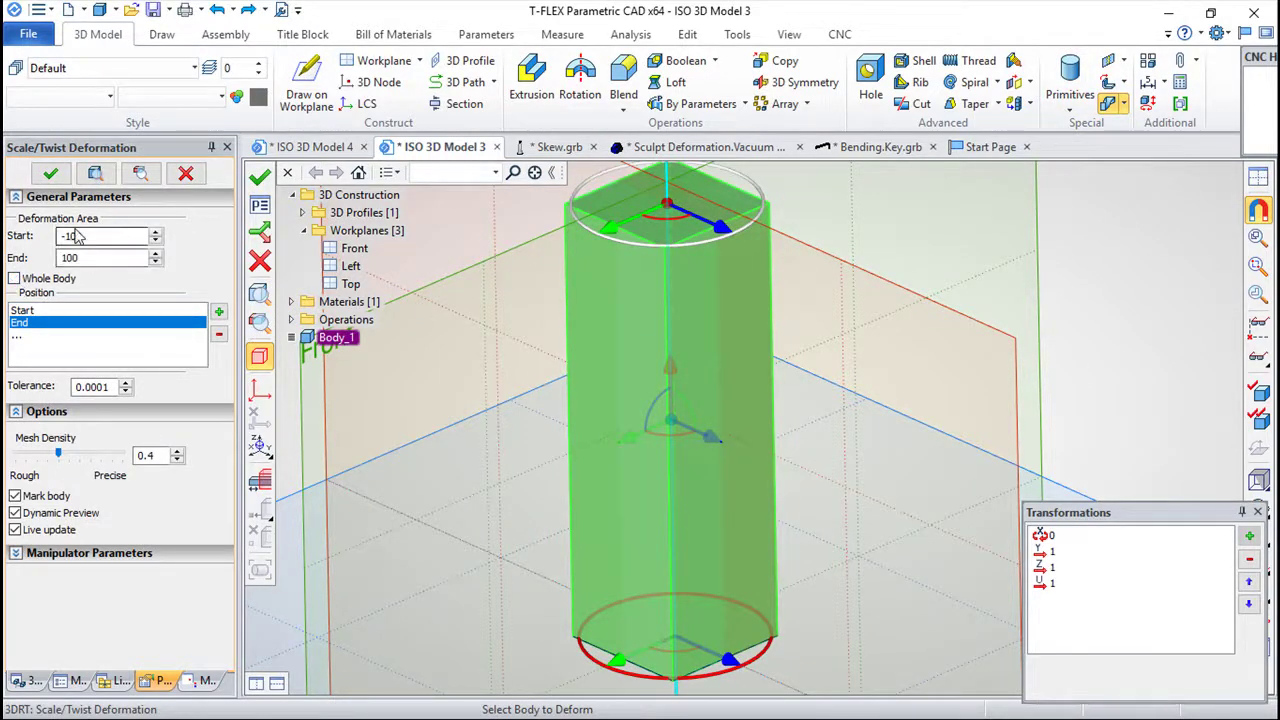
left_click_drag(96, 236, 34, 238)
type("-50")
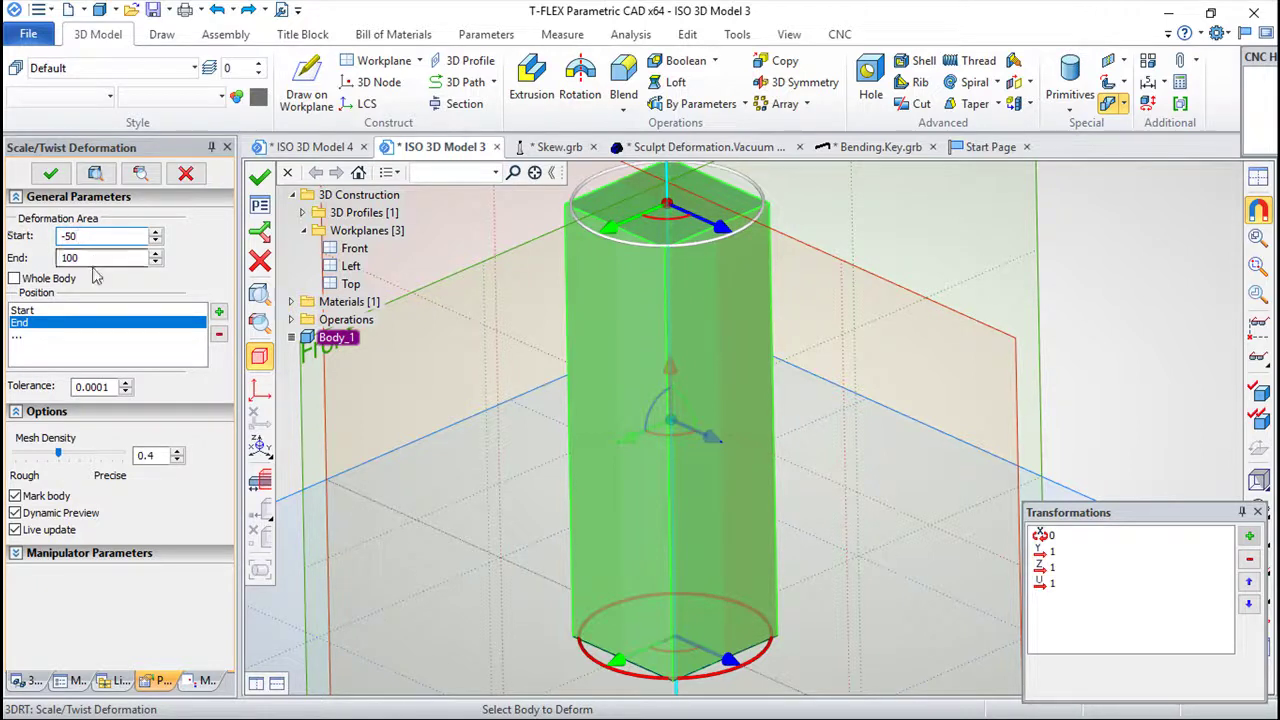
key("Tab")
type("5")
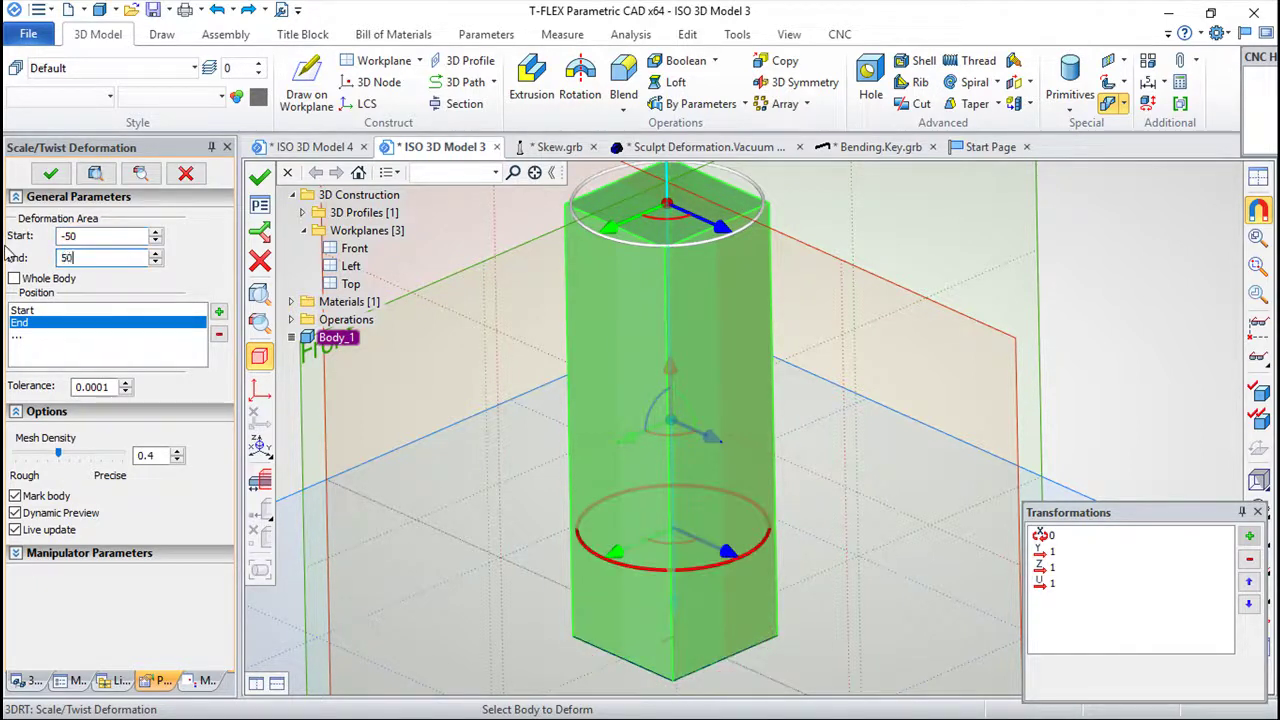
left_click(101, 237)
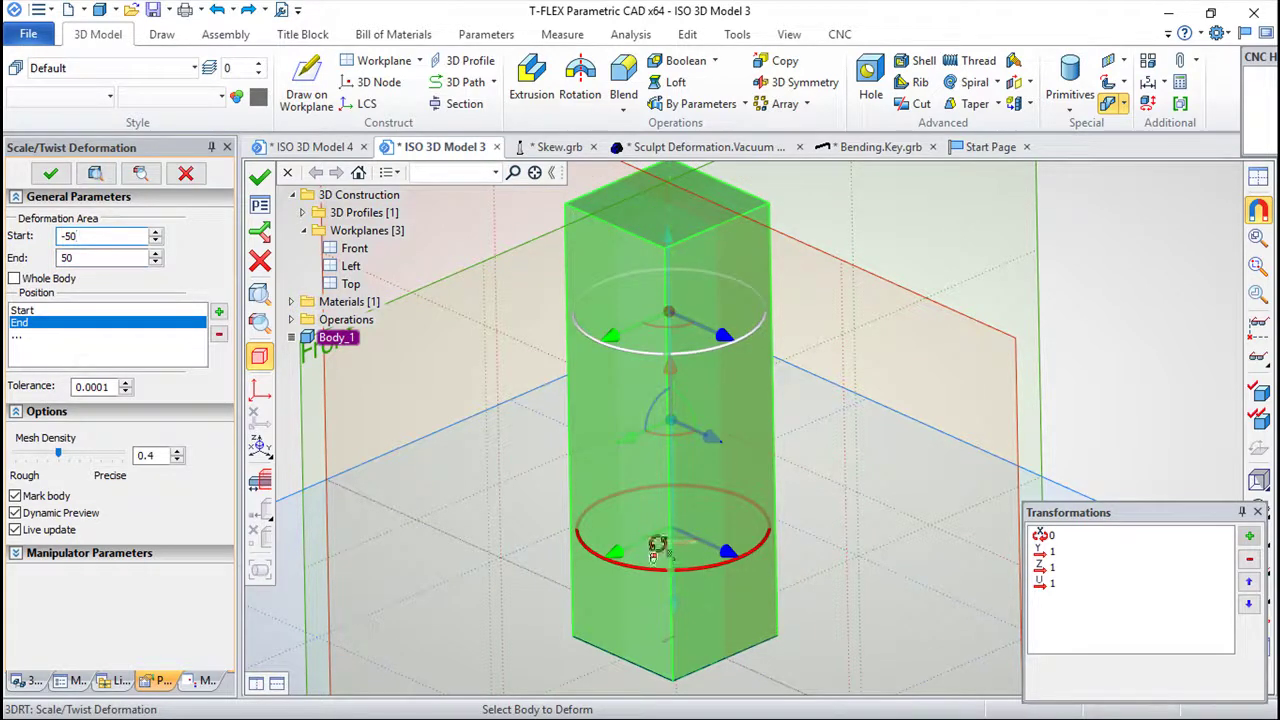
Twist the lower section about 142° and the upper section the opposite way, and apply the deformation.
left_click_drag(659, 541, 752, 403)
left_click_drag(662, 330, 533, 291)
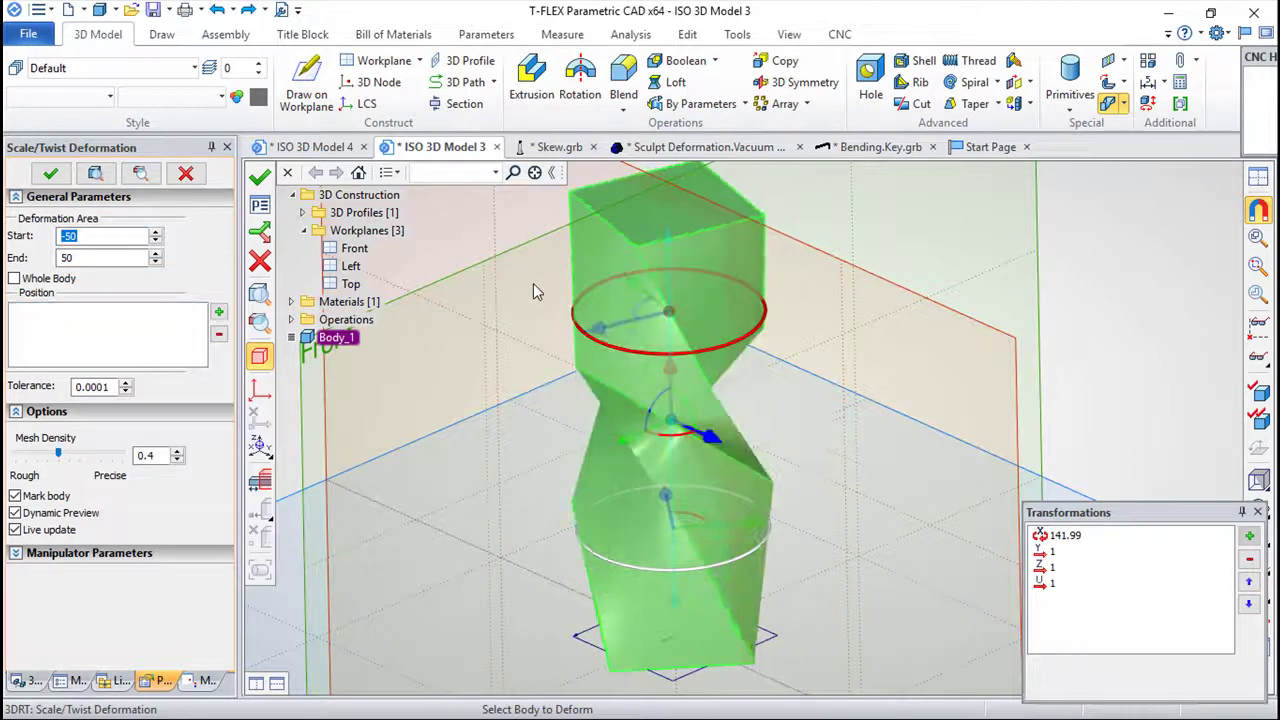
left_click(260, 176)
left_click_drag(858, 490, 696, 494)
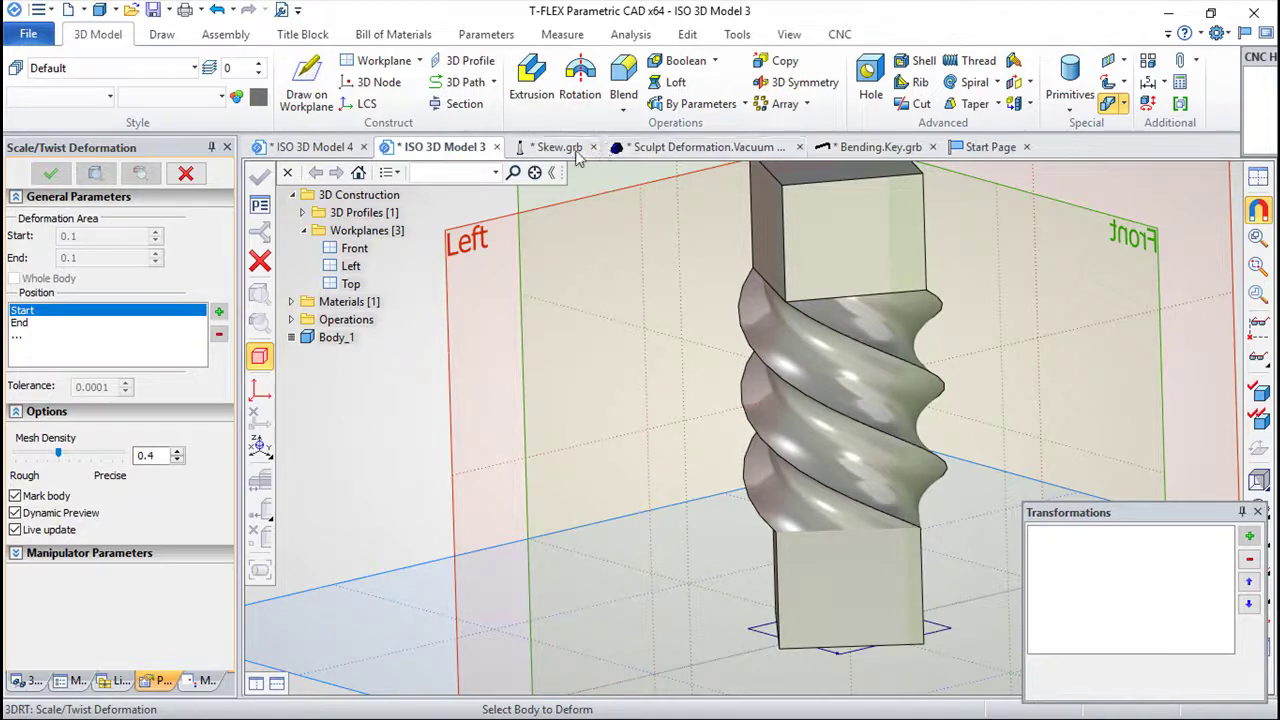
Switch to Bending.Key.grb and start a One Side Bend Deformation on the hexagonal bar.
left_click(878, 147)
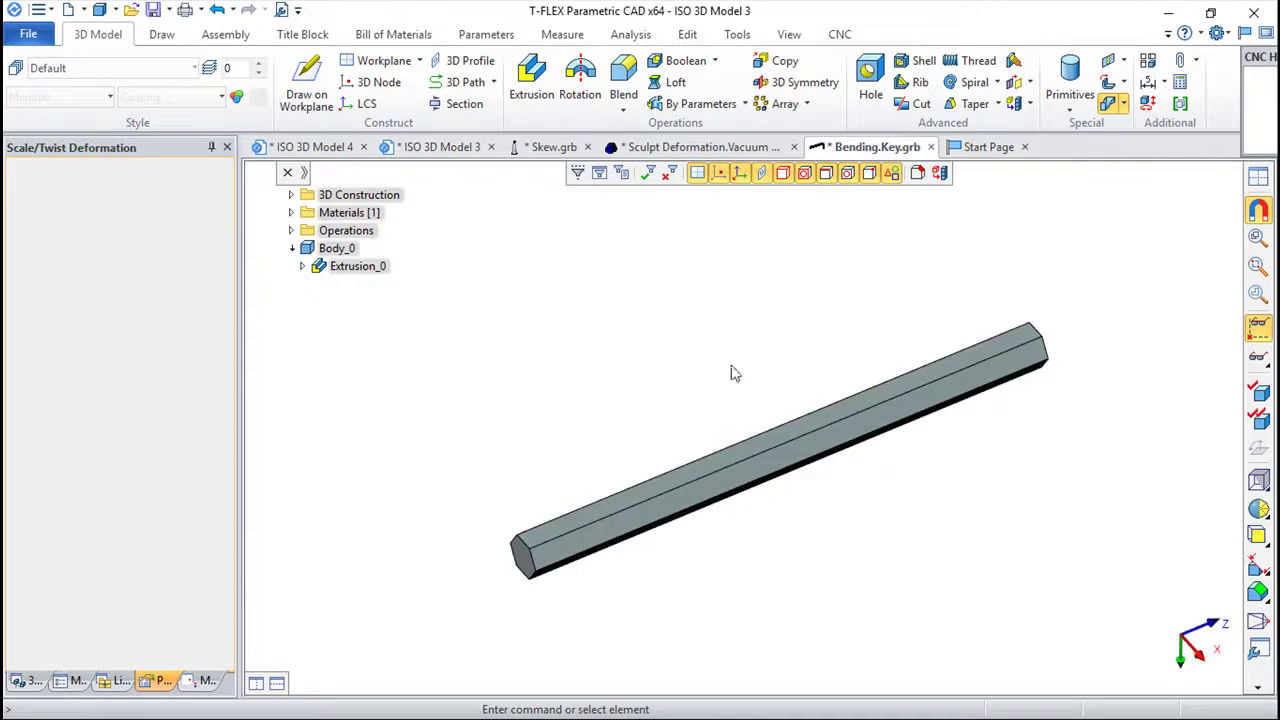
middle_click_drag(700, 537, 918, 550)
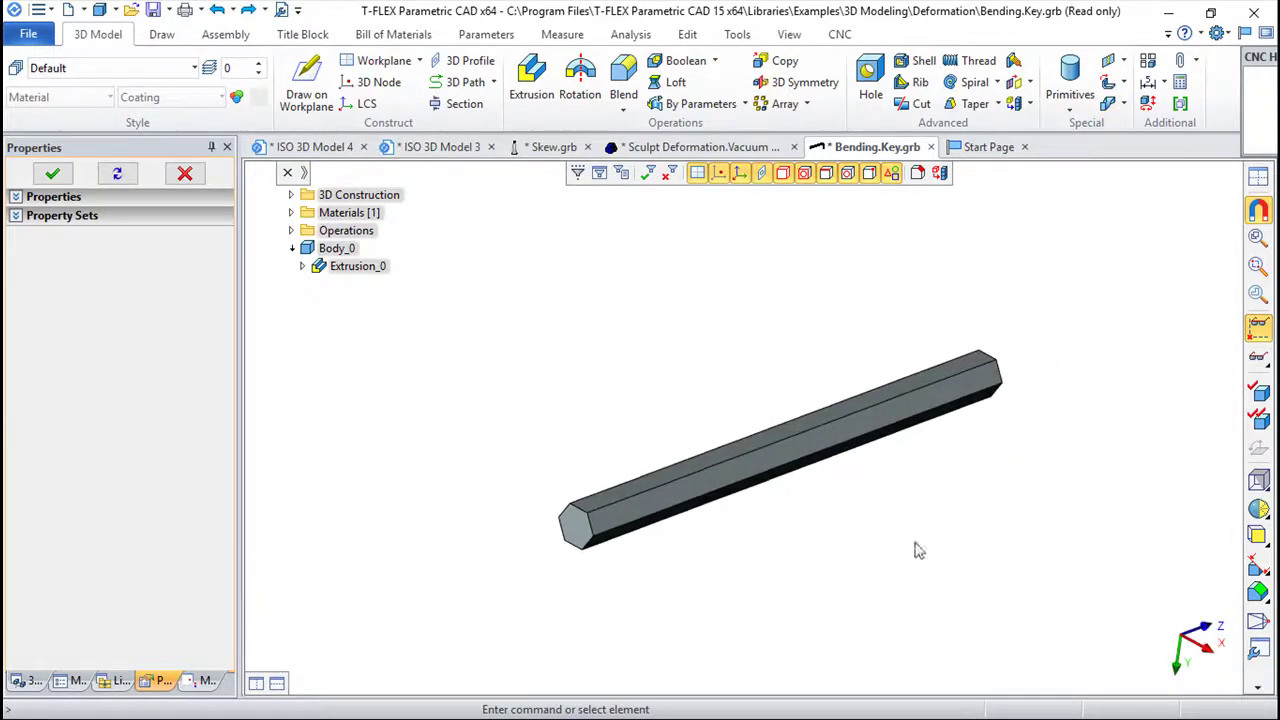
left_click(1116, 104)
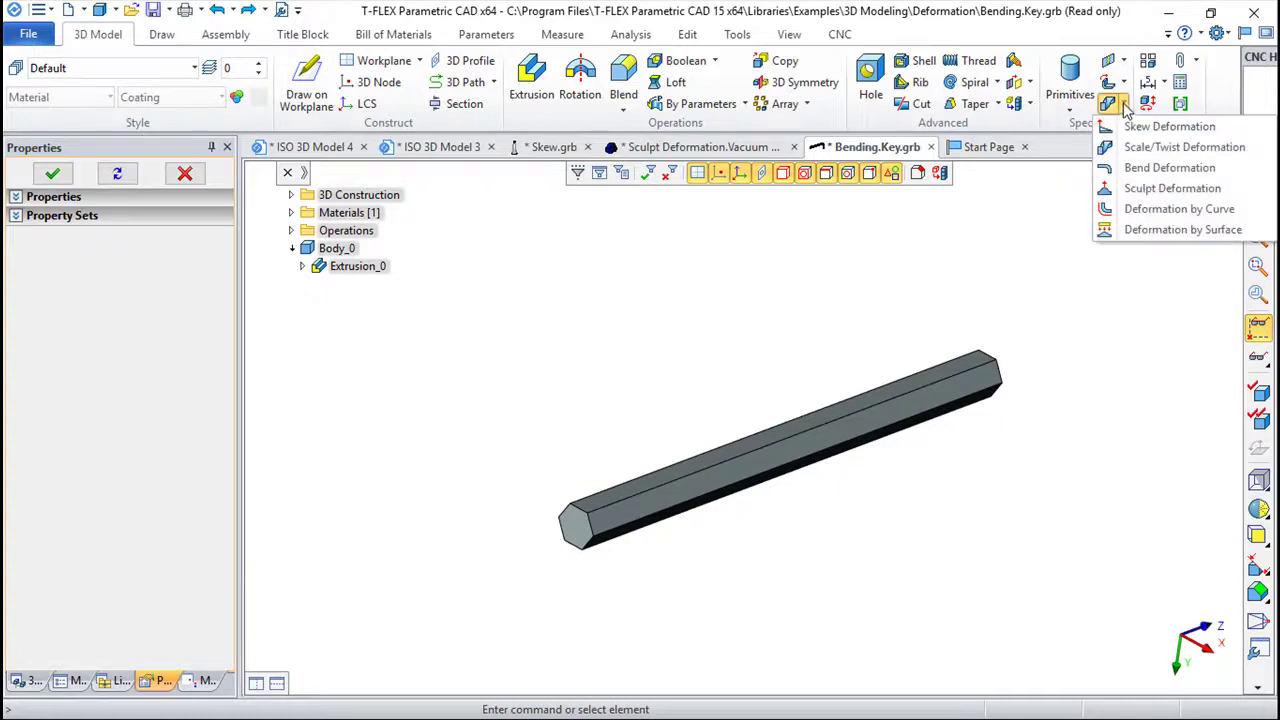
left_click(1176, 169)
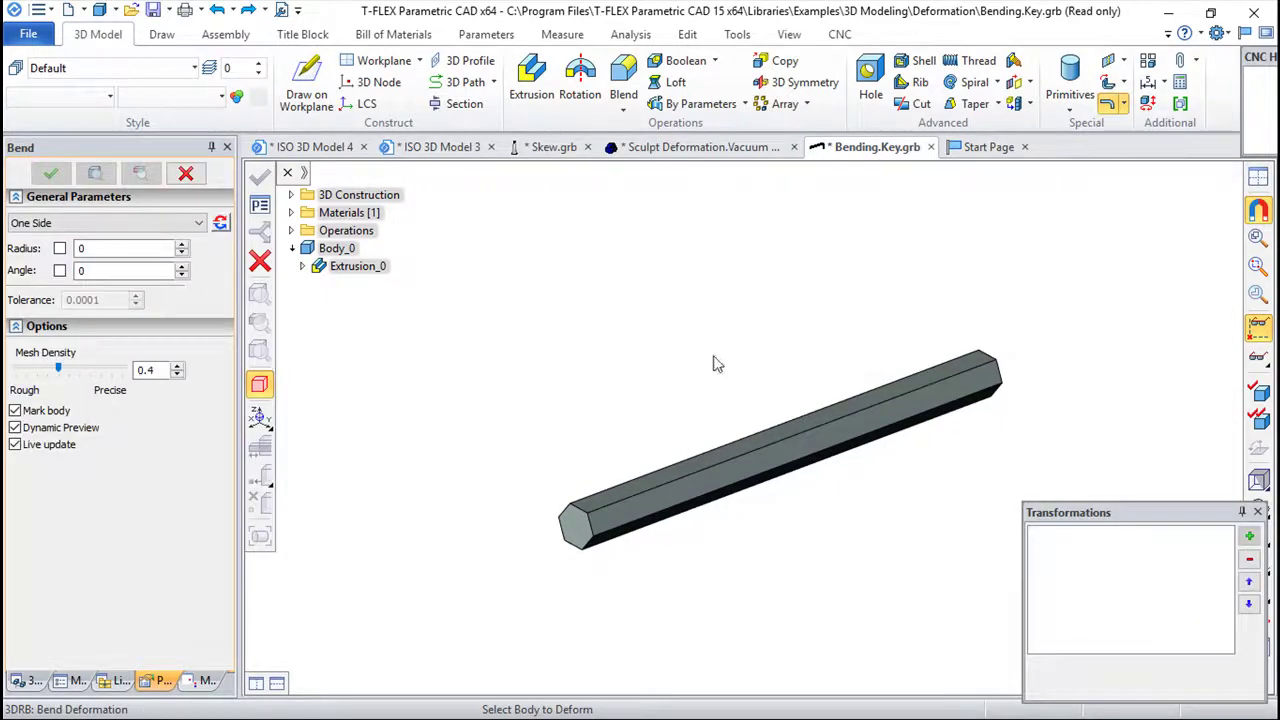
left_click(741, 469)
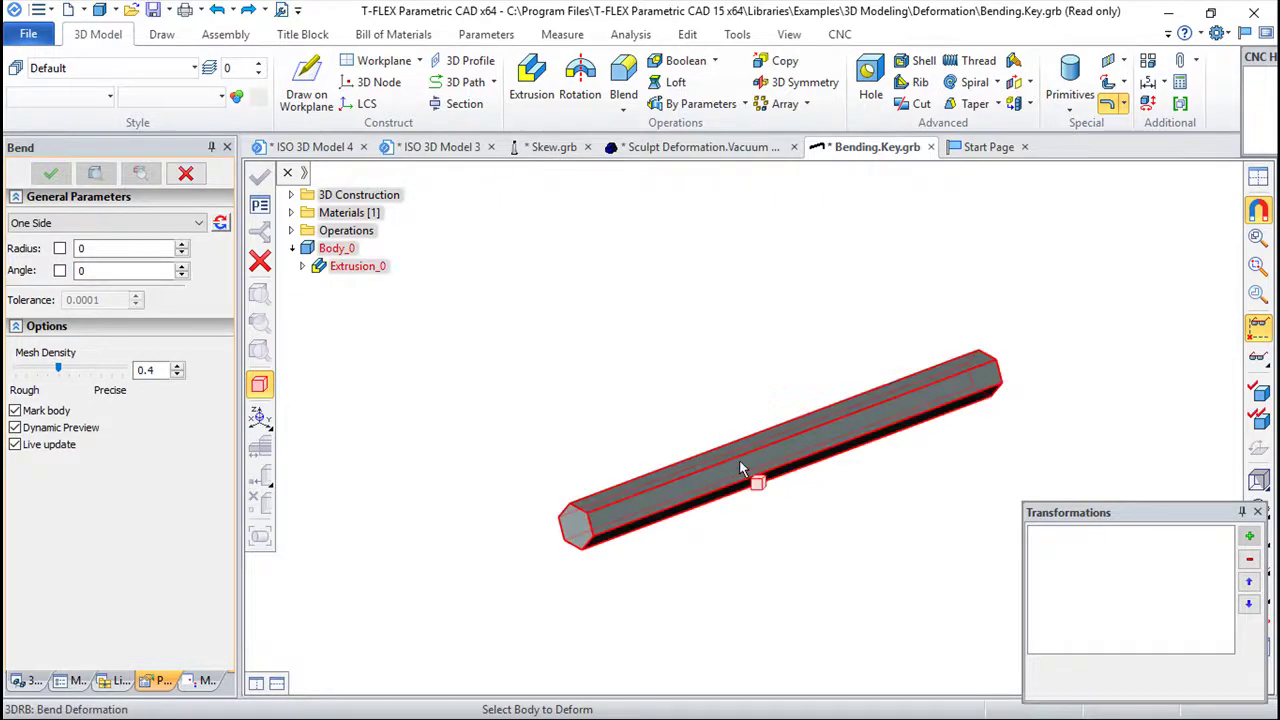
Move the bend location along the hexagonal bar by setting its Z transformation to 280.
right_click_drag(1000, 471, 746, 470)
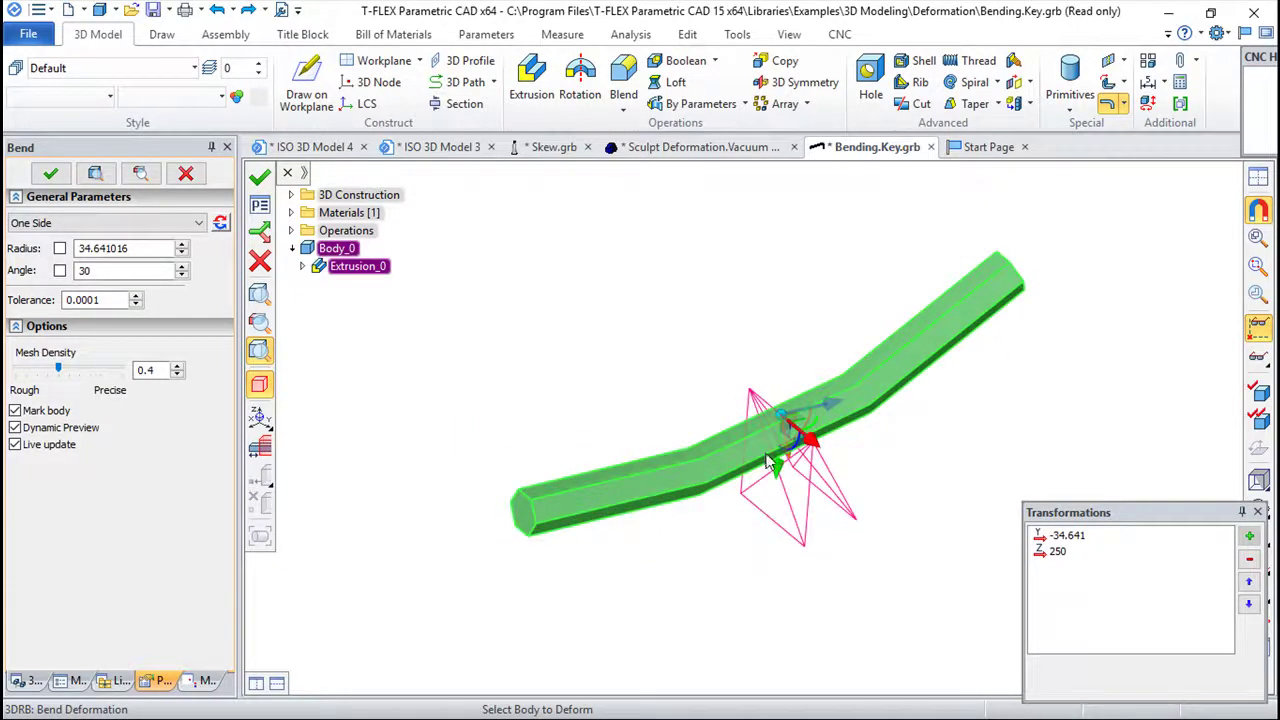
right_click_drag(914, 471, 809, 429)
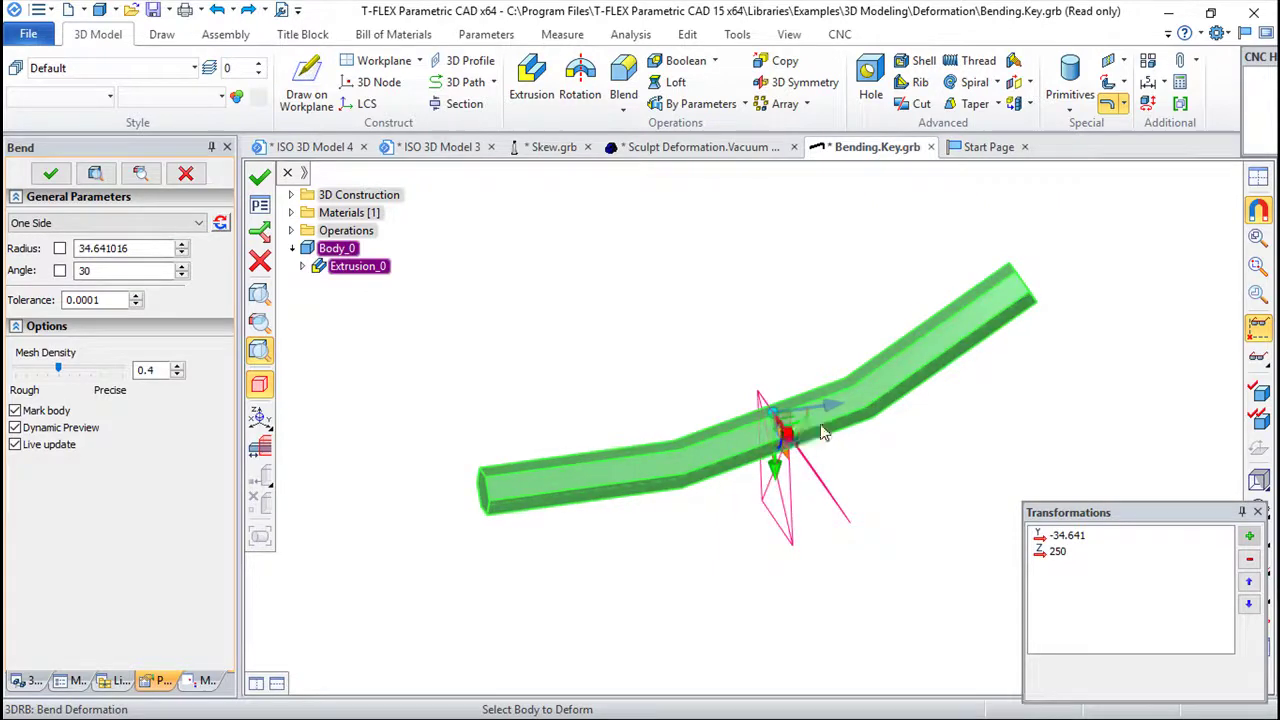
left_click(1057, 553)
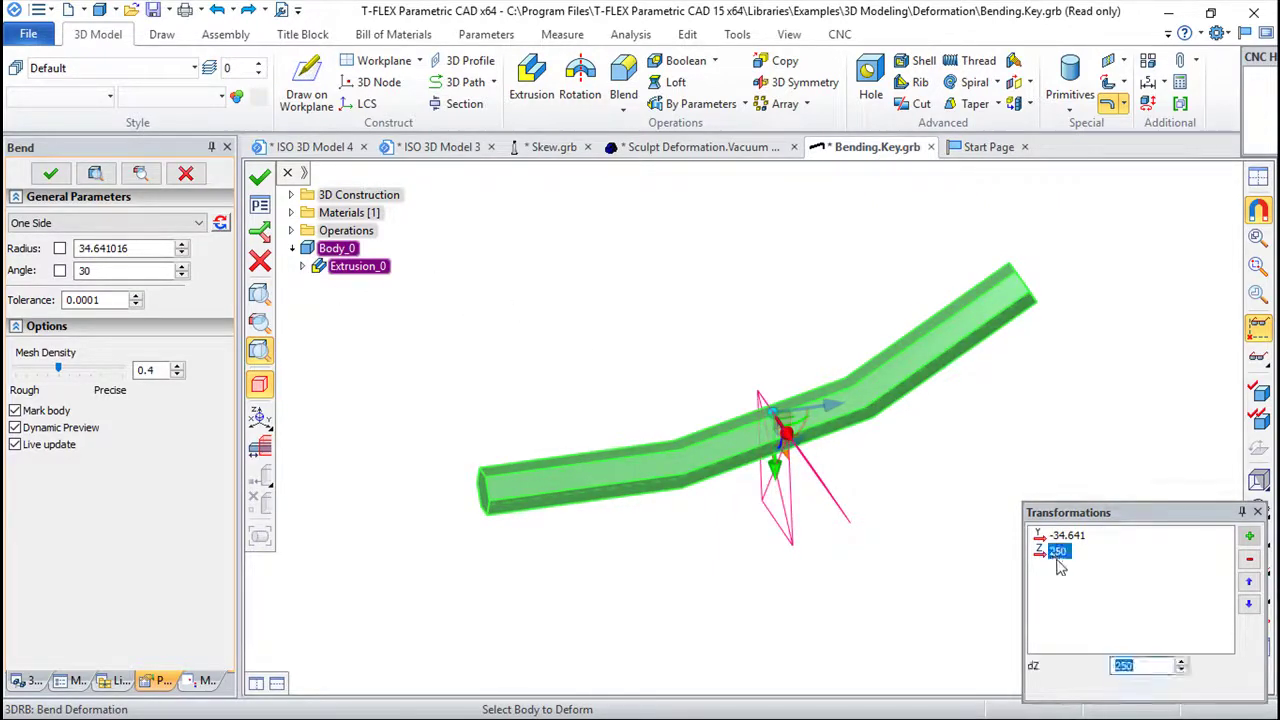
left_click(1144, 665)
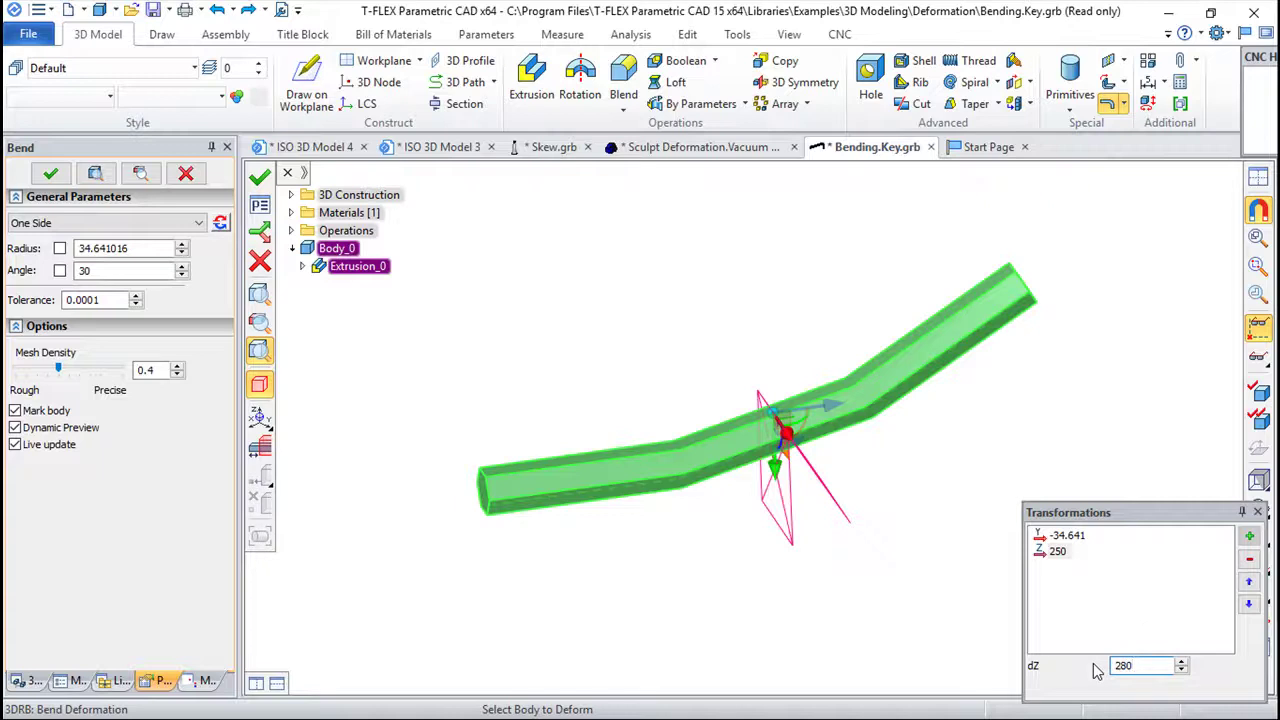
key("Return")
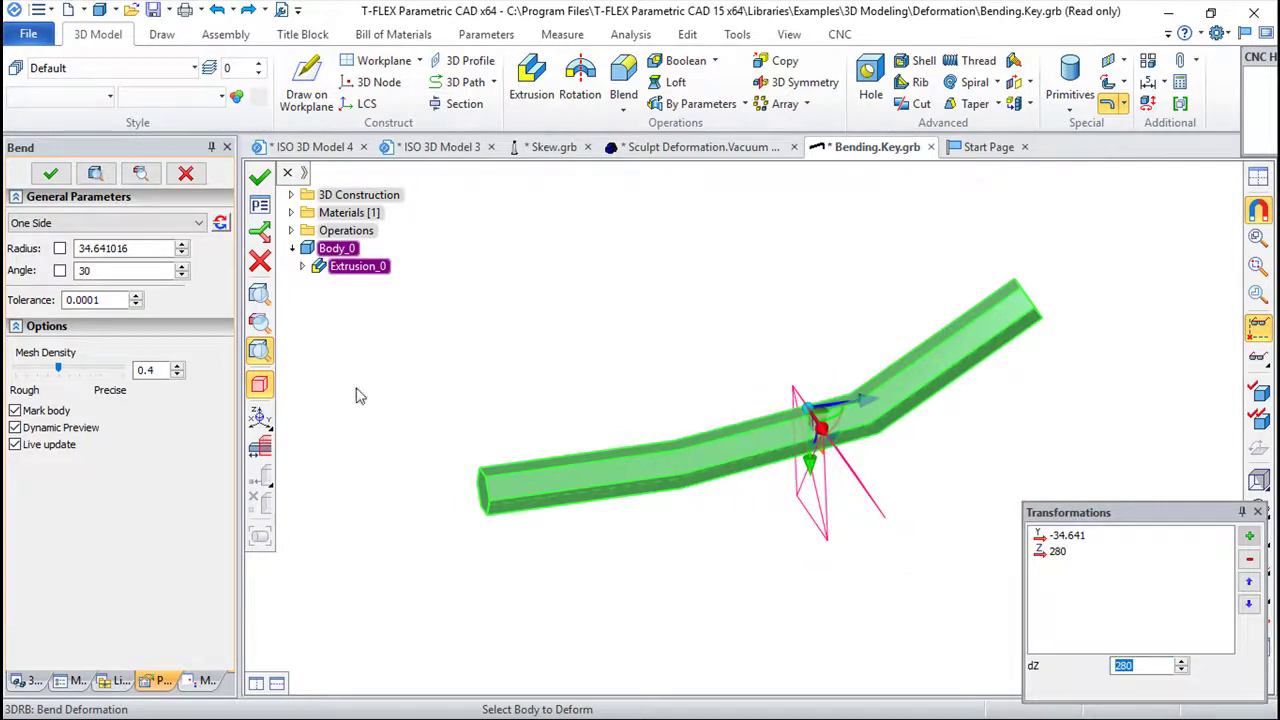
Set the bend radius to 80 and the angle to 90, and apply the bend to form the hex key.
left_click(140, 248)
type("8")
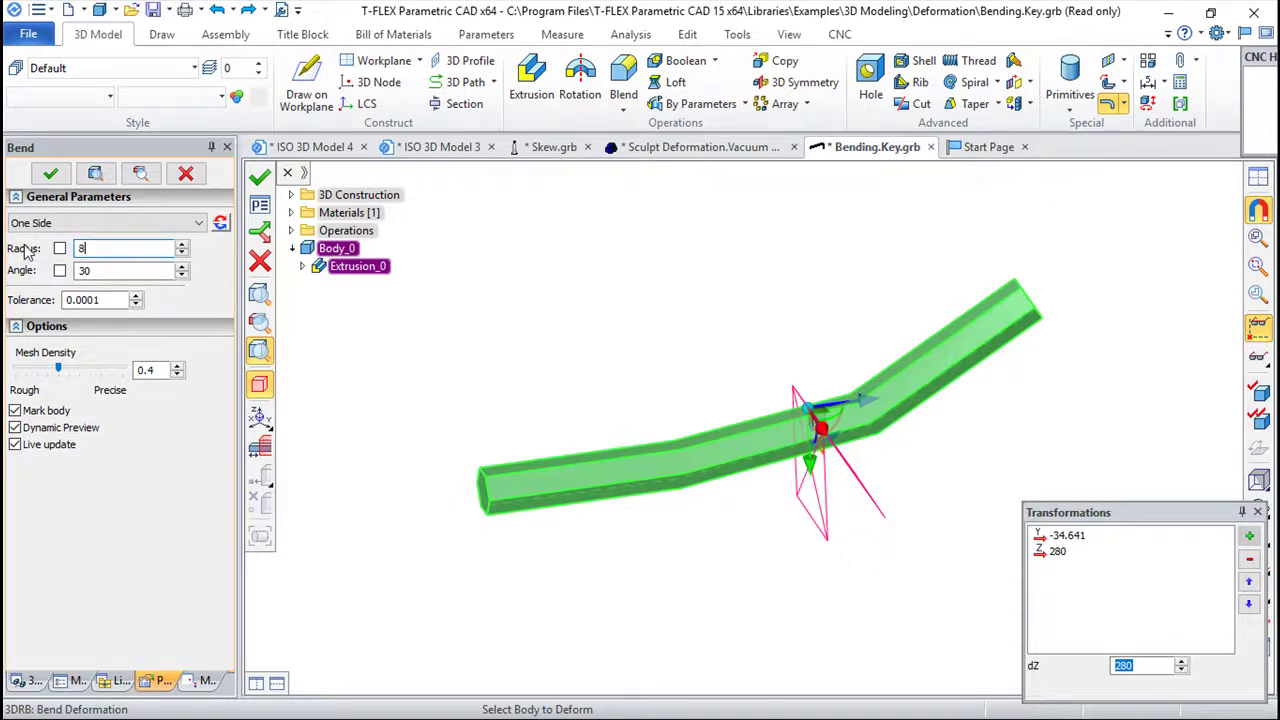
type("0")
key("Tab")
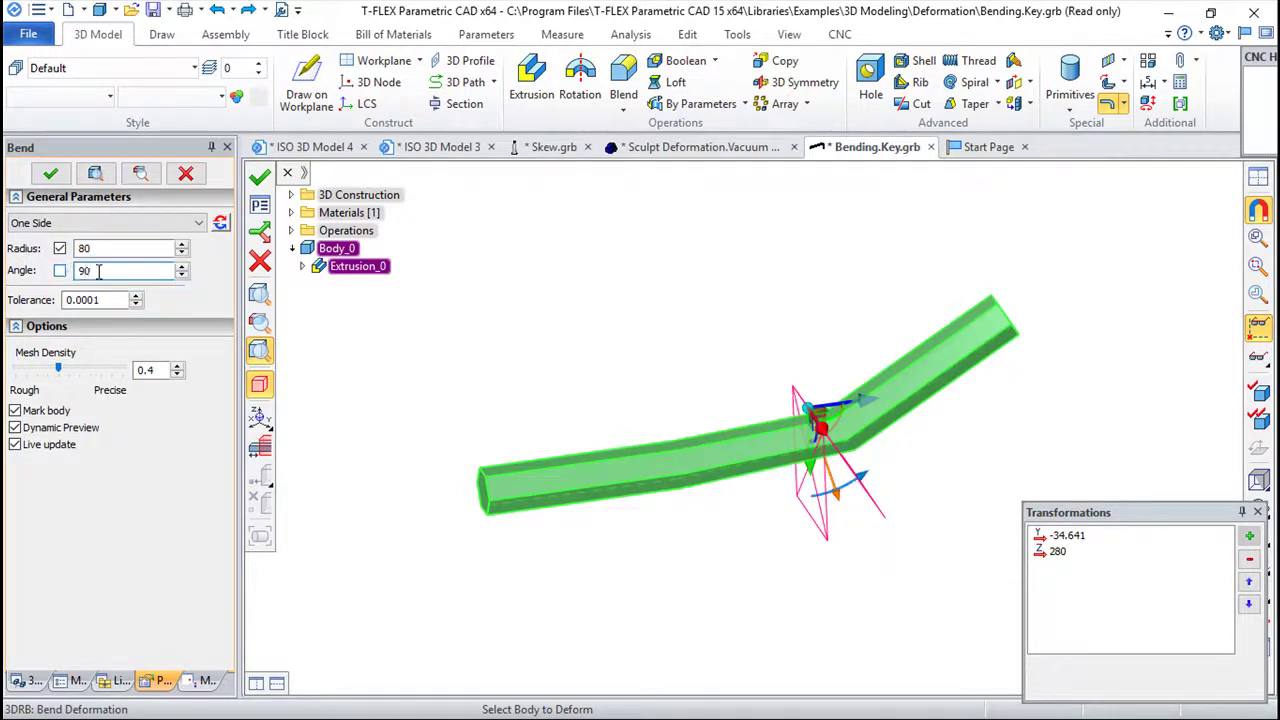
type("90")
left_click(262, 186)
middle_click_drag(904, 526, 733, 424)
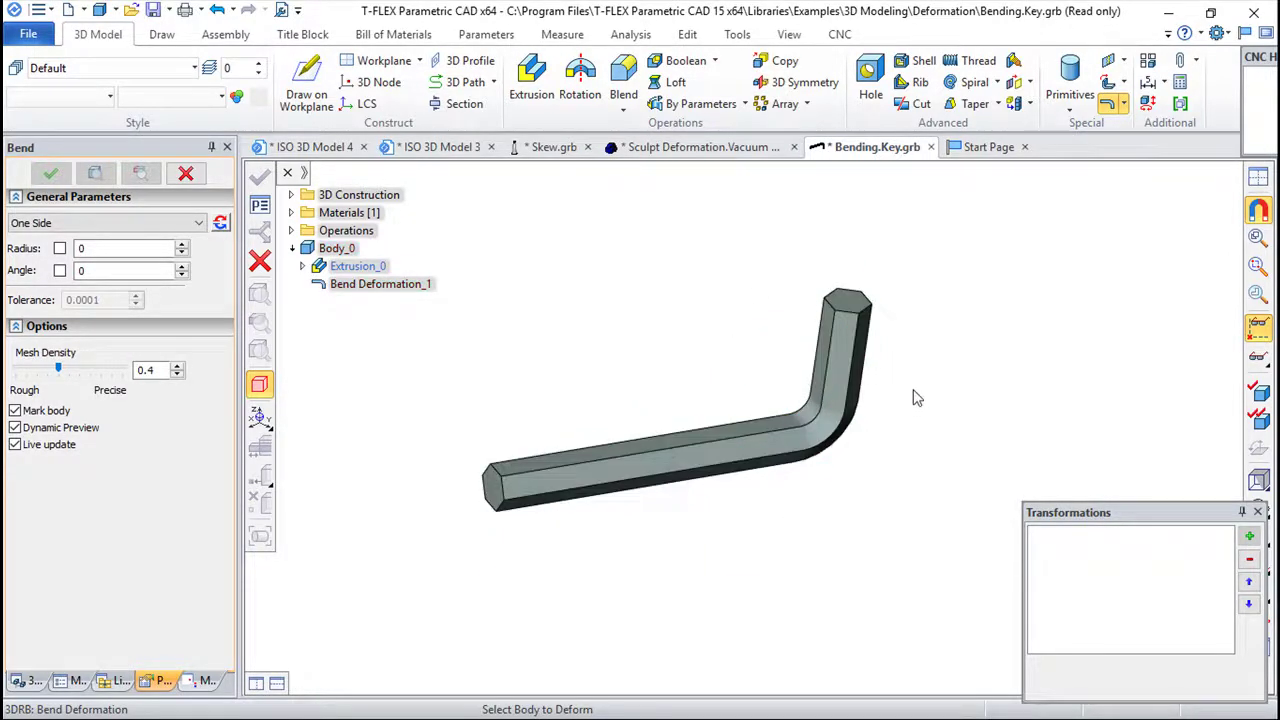
Switch to ISO 3D Model 4 and examine the cylinder, the curved path and their coordinate systems from several sides.
left_click(295, 147)
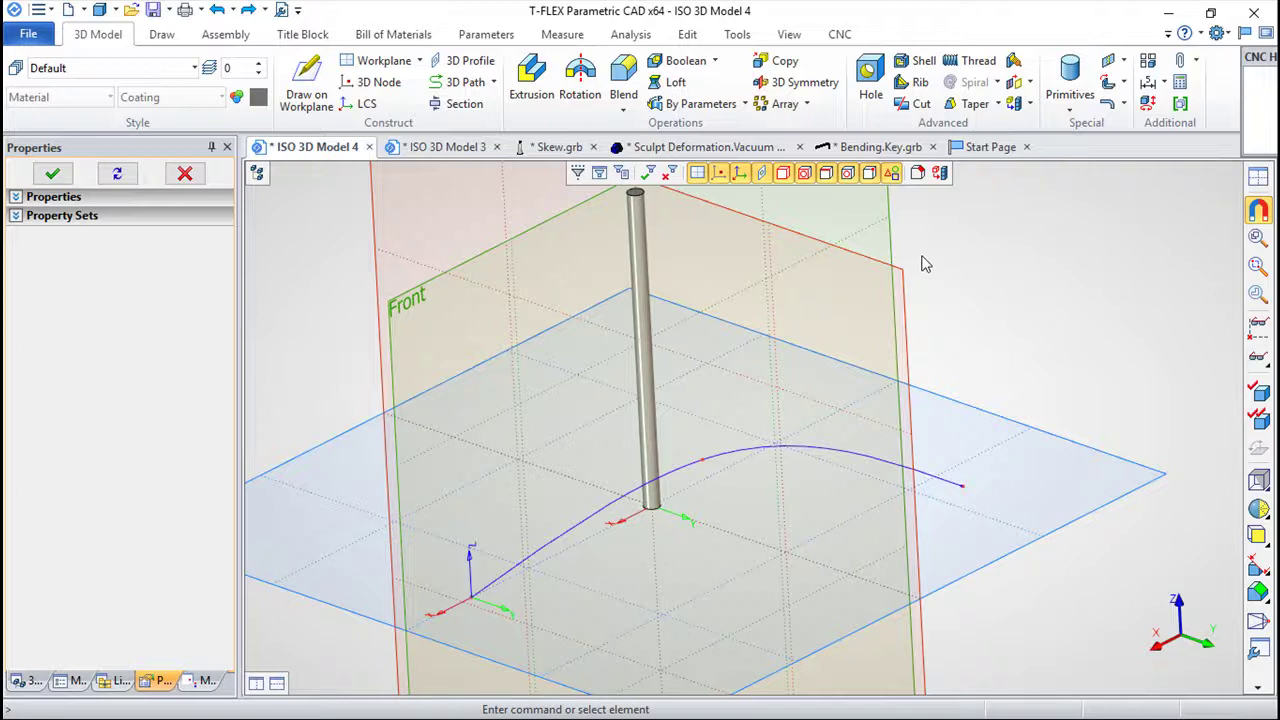
right_click_drag(817, 531, 771, 506)
right_click_drag(1063, 585, 769, 377)
right_click_drag(818, 503, 794, 518)
scroll(810, 505, "up", 2)
middle_click_drag(810, 511, 777, 523)
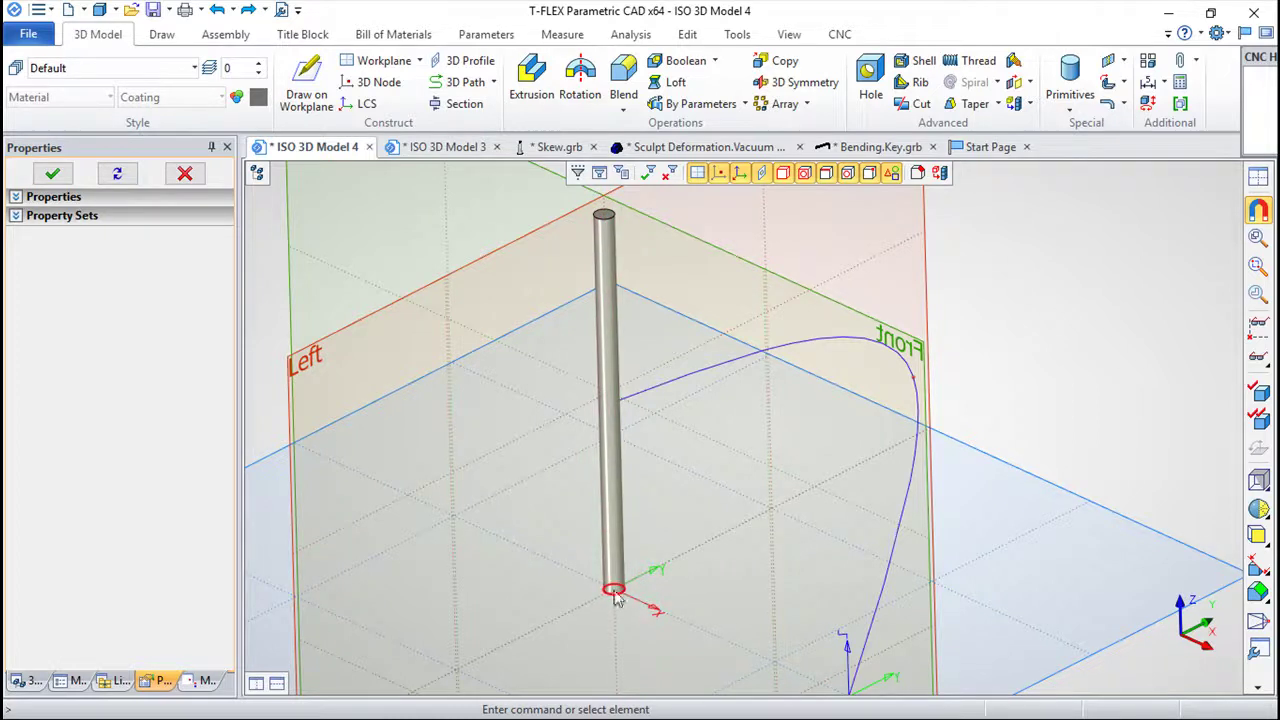
right_click_drag(817, 500, 880, 540)
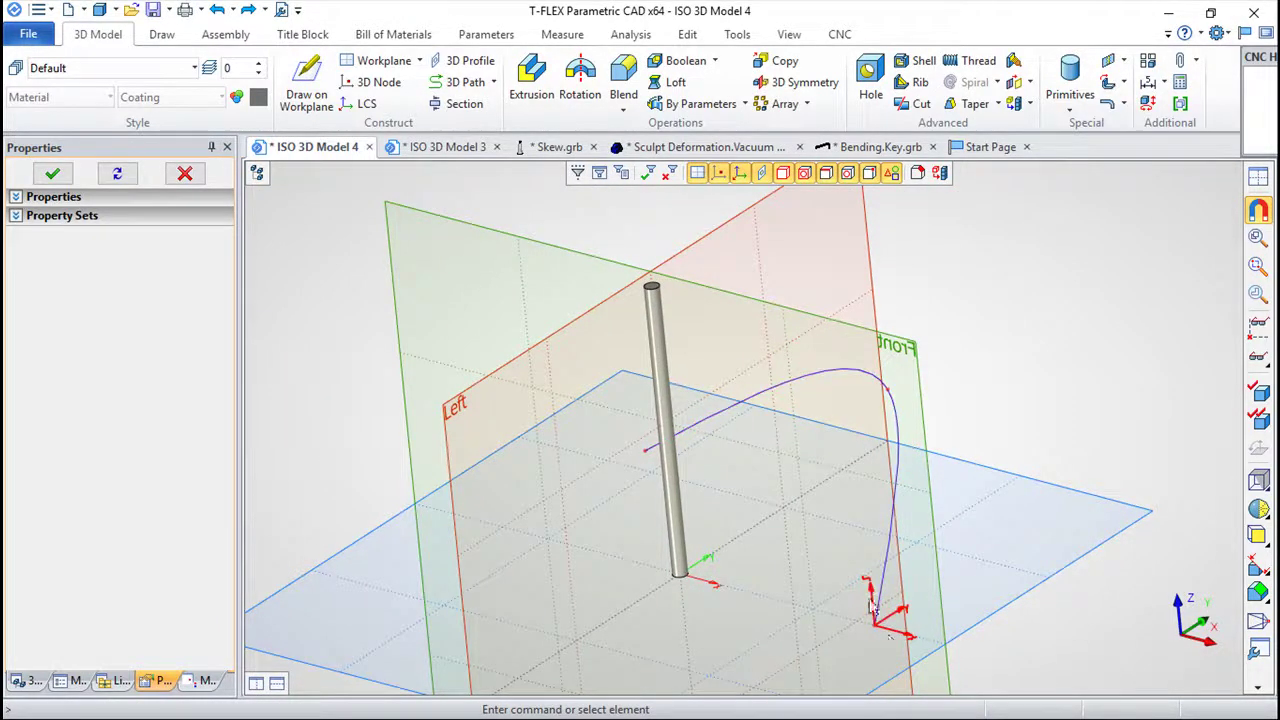
right_click_drag(970, 615, 1020, 478)
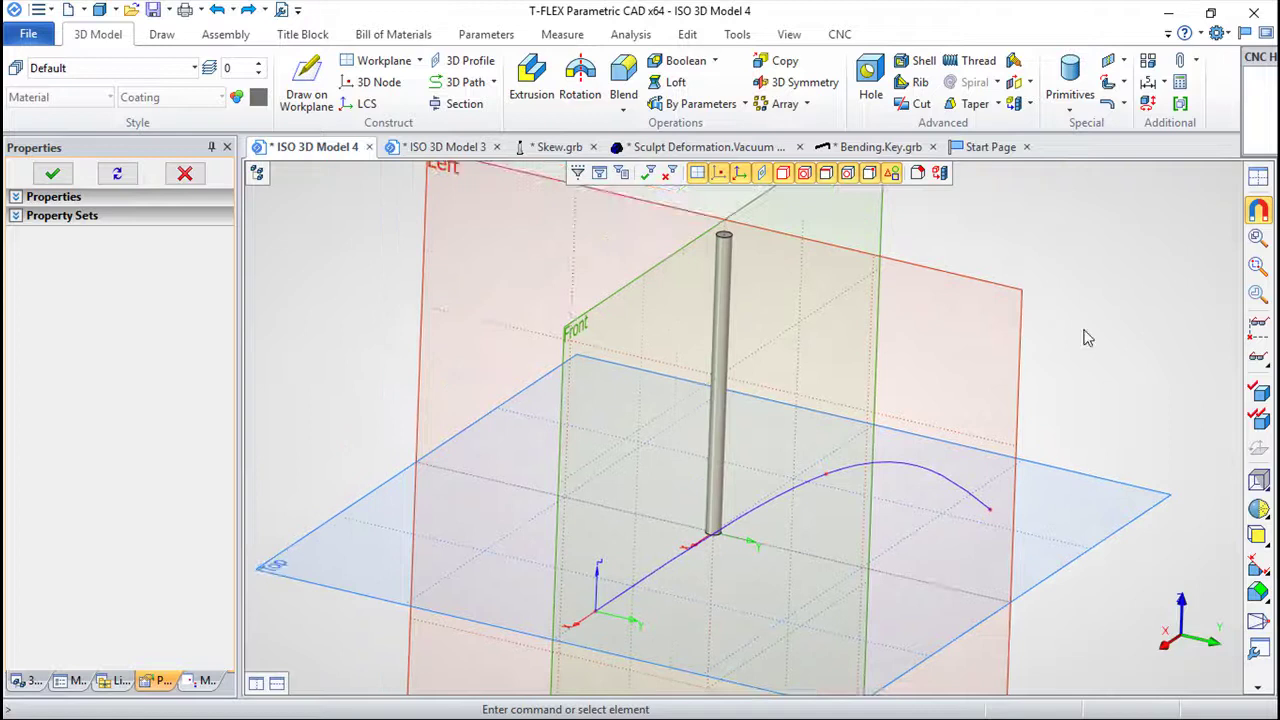
Start a Deformation by Curve on the cylinder, with its central axis path as source curve and the coordinate system at its base as source LCS.
left_click(1123, 103)
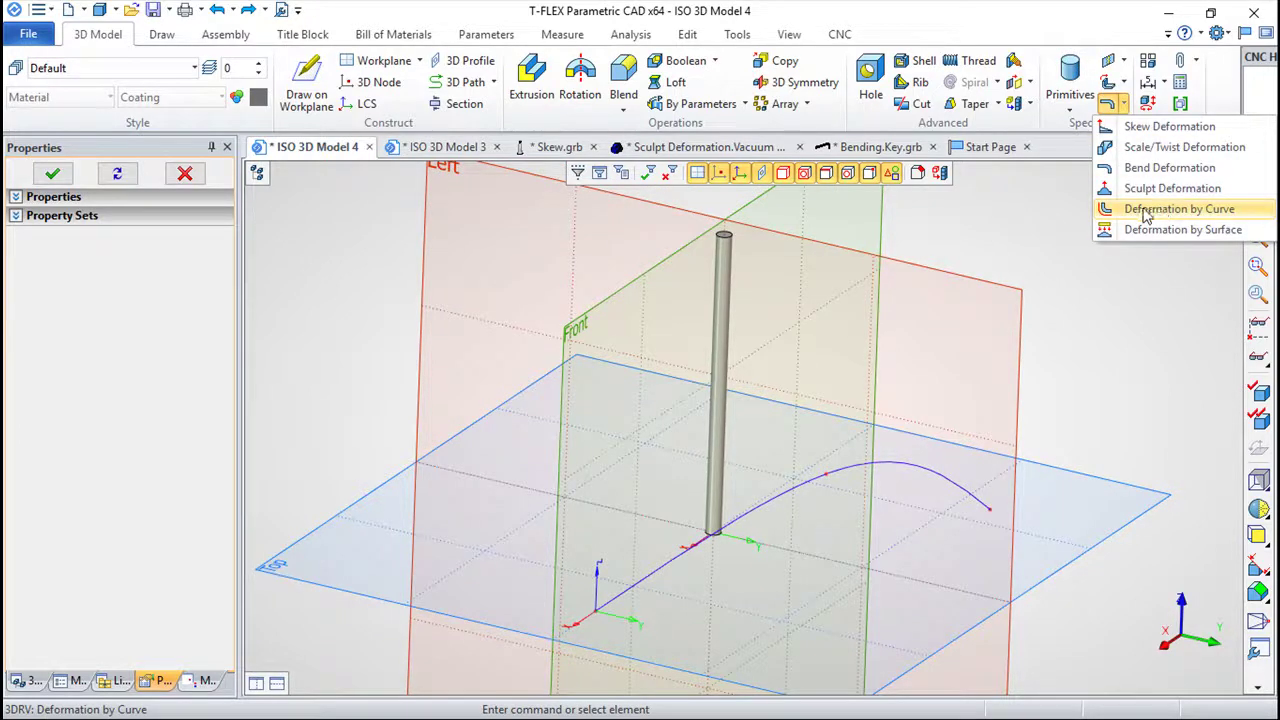
left_click(1212, 218)
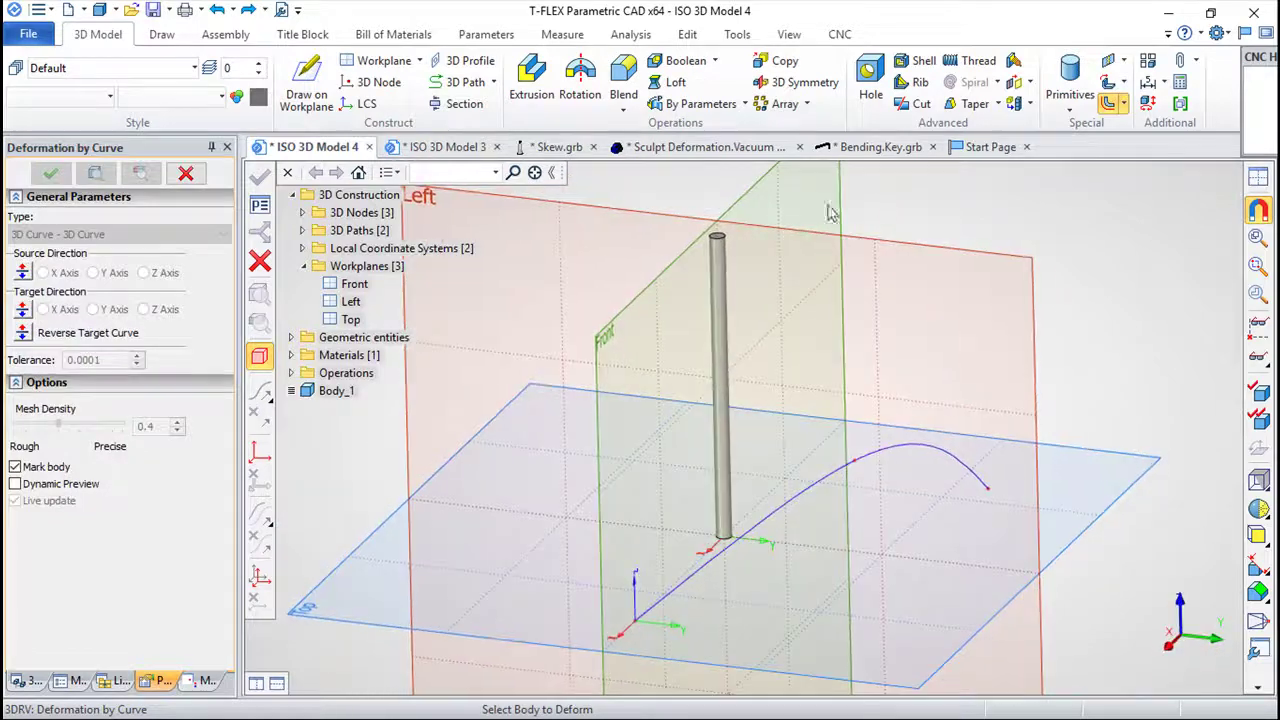
left_click(720, 372)
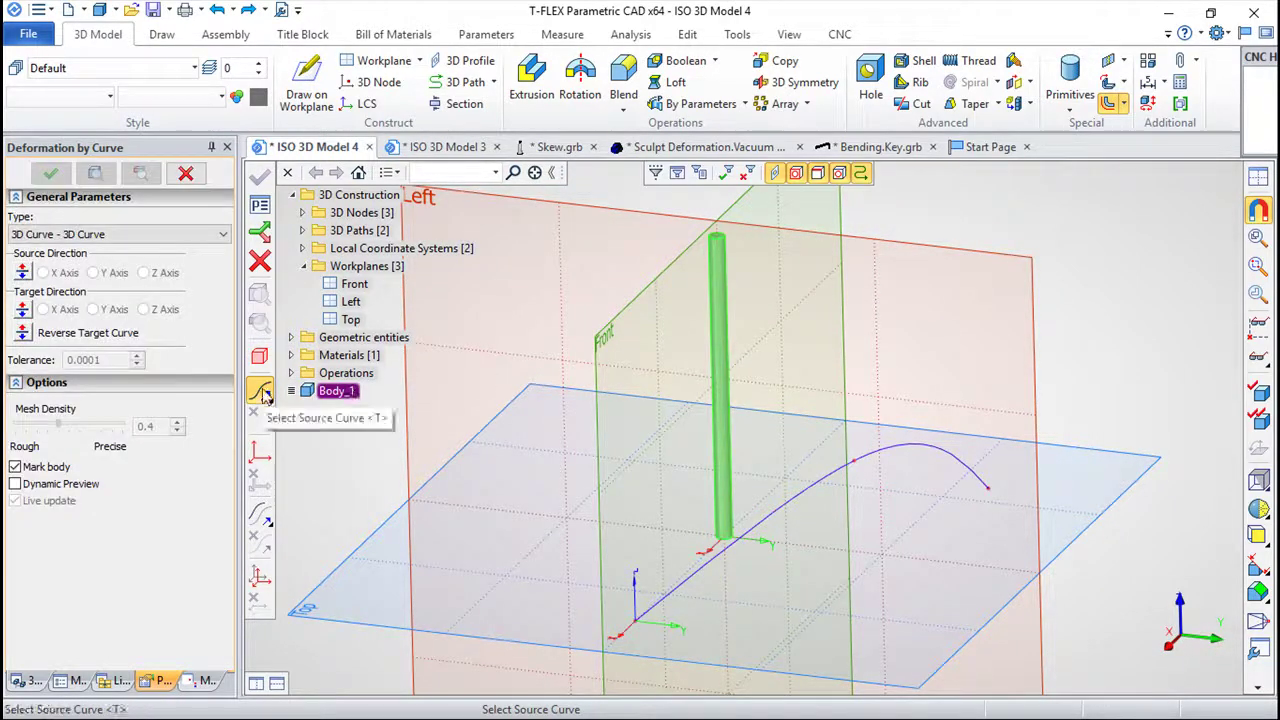
left_click(720, 402)
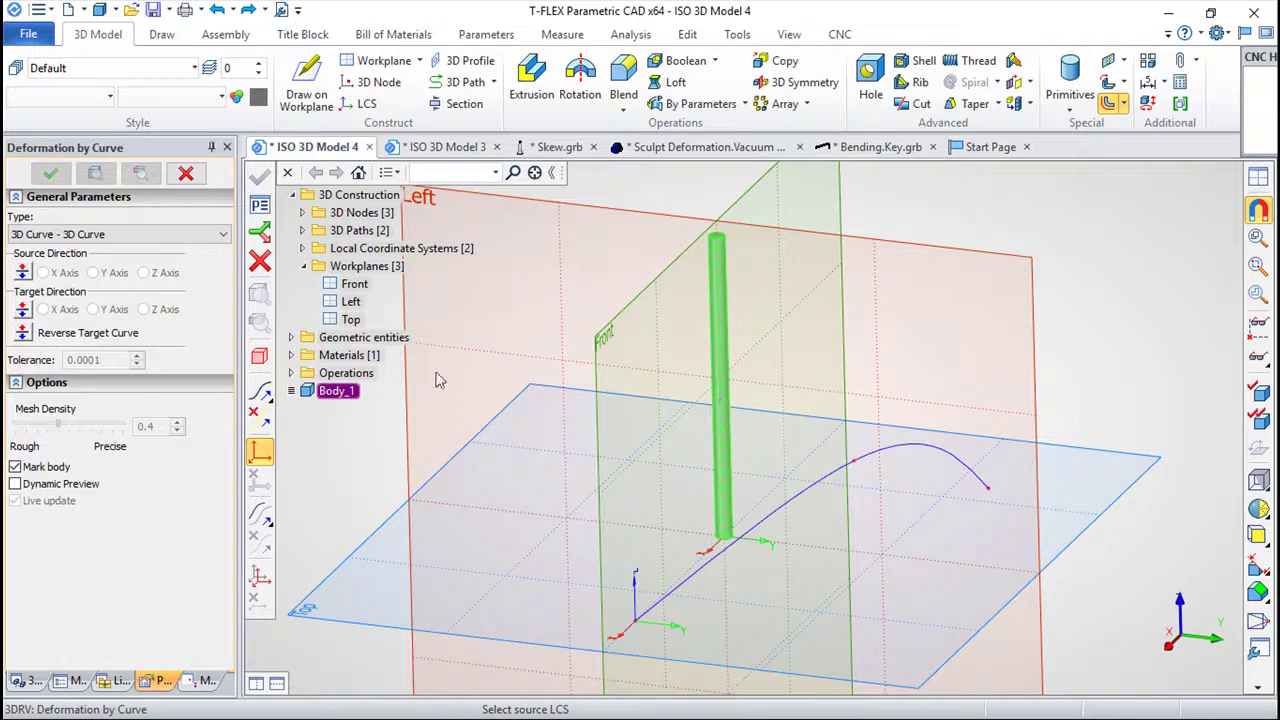
right_click_drag(840, 588, 790, 610)
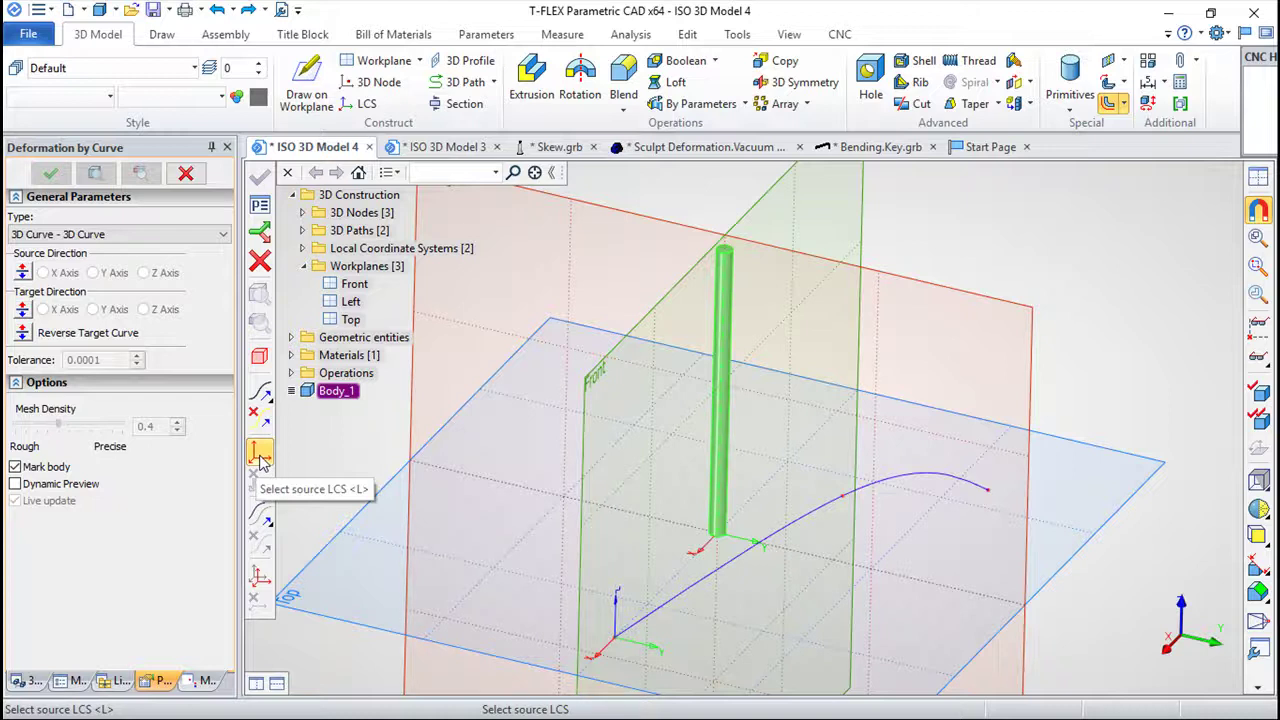
left_click(711, 552)
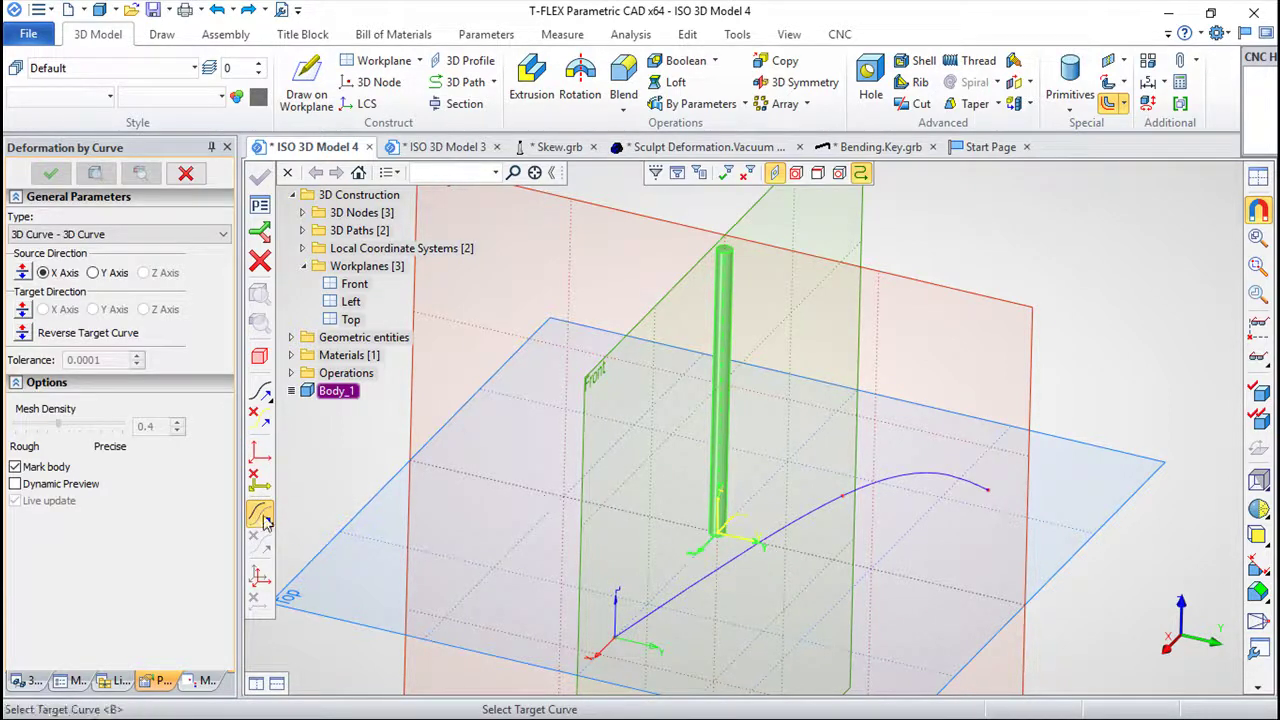
Assign the curved 3D path as the target curve and the coordinate system at its start as the target LCS.
left_click(695, 593)
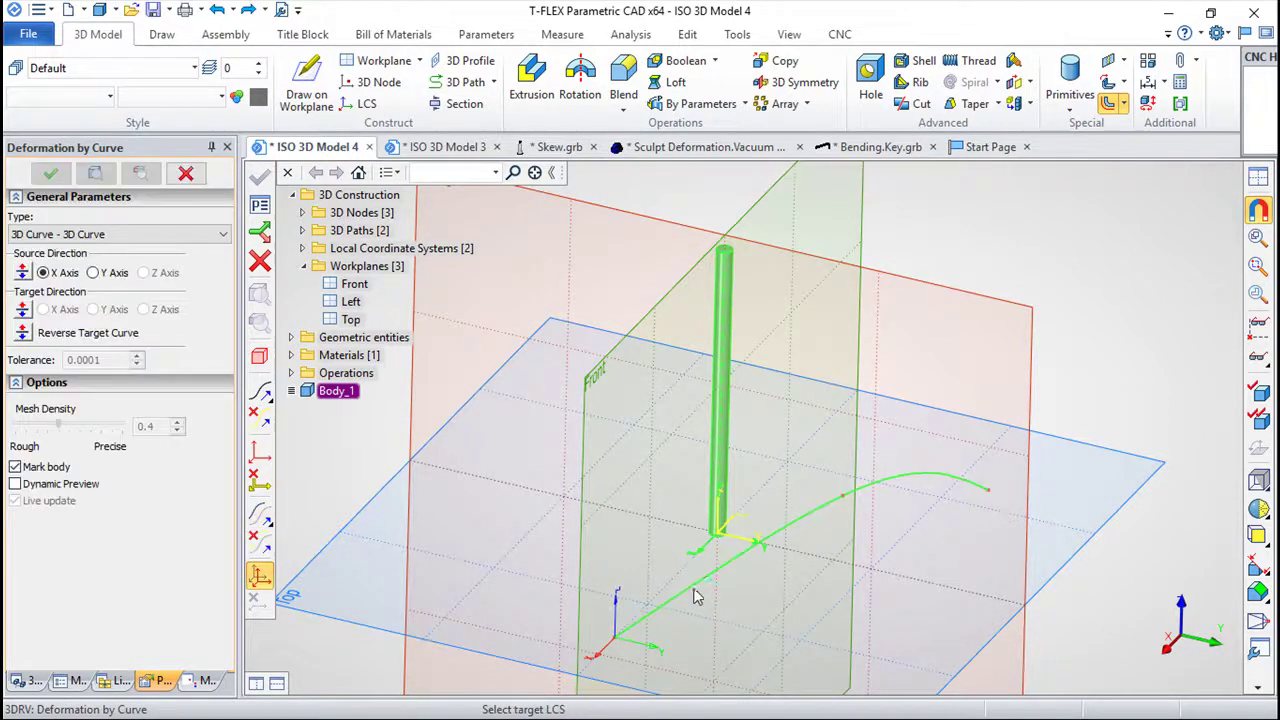
left_click_drag(786, 611, 1029, 471)
left_click_drag(790, 456, 798, 580)
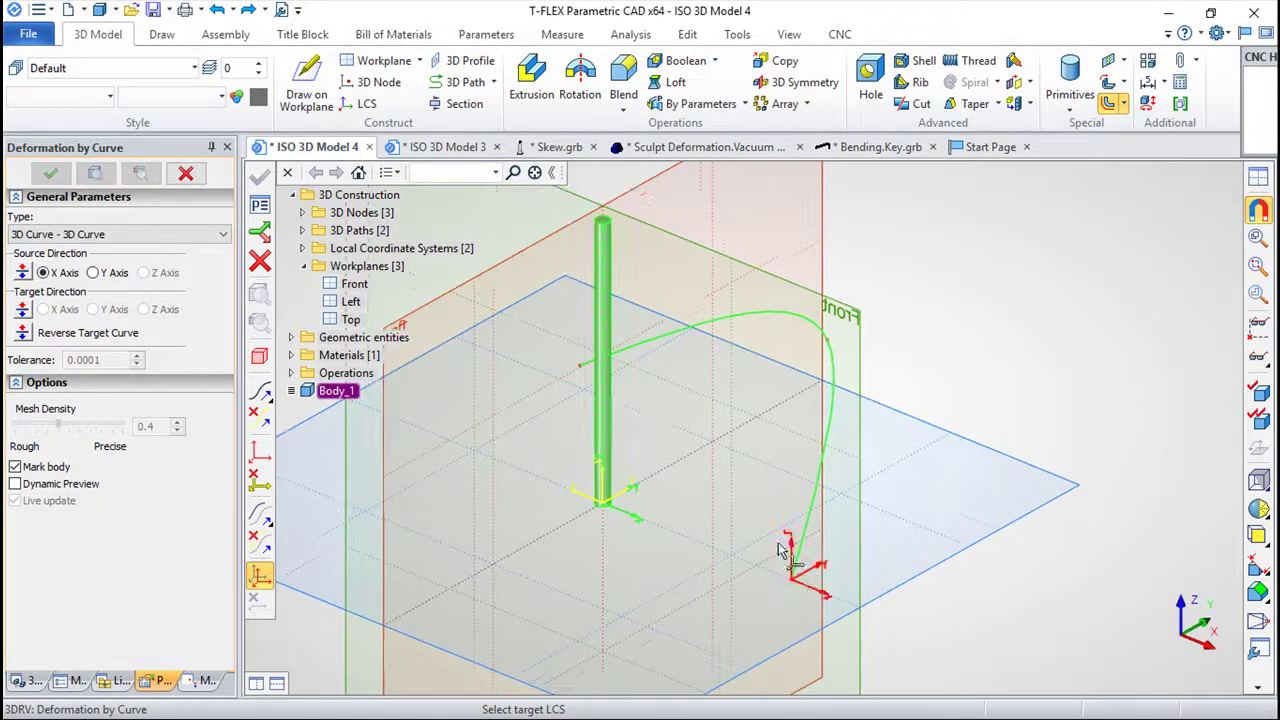
left_click(810, 590)
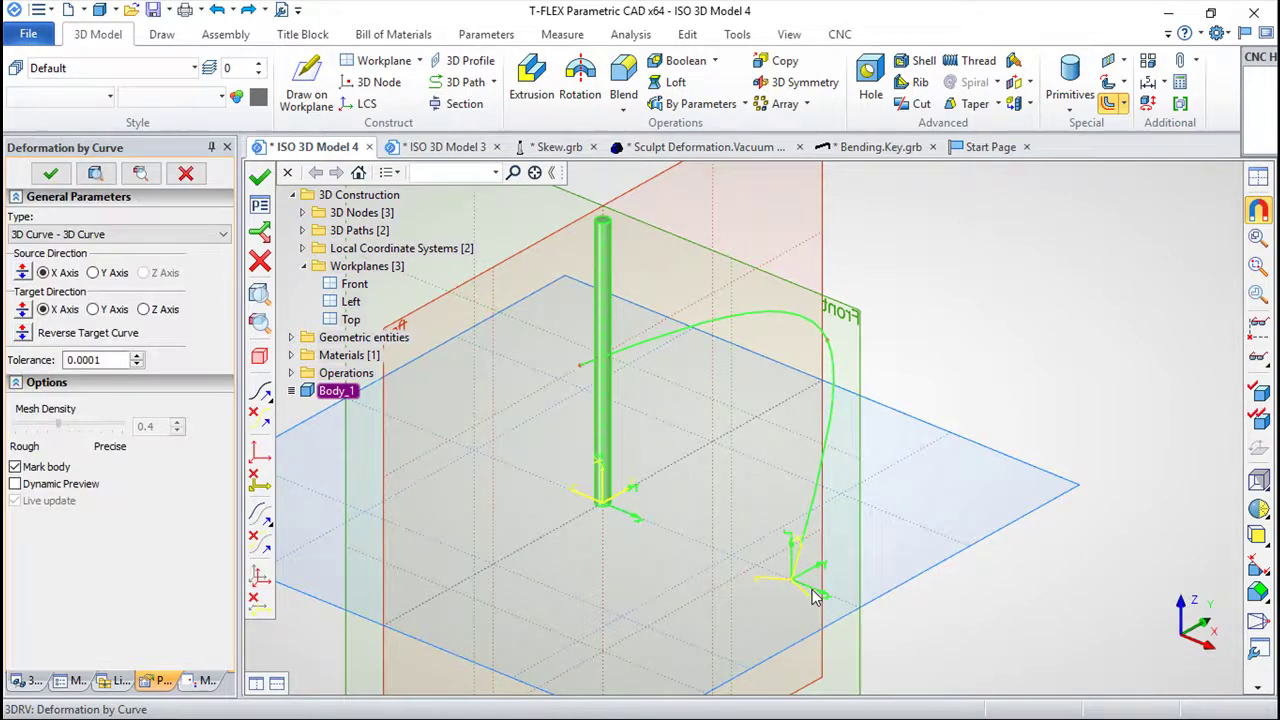
Examine the axis directions of the source and target coordinate systems, the two curves and the available curve deformation types.
left_click_drag(987, 558, 838, 570)
scroll(777, 536, "up", 4)
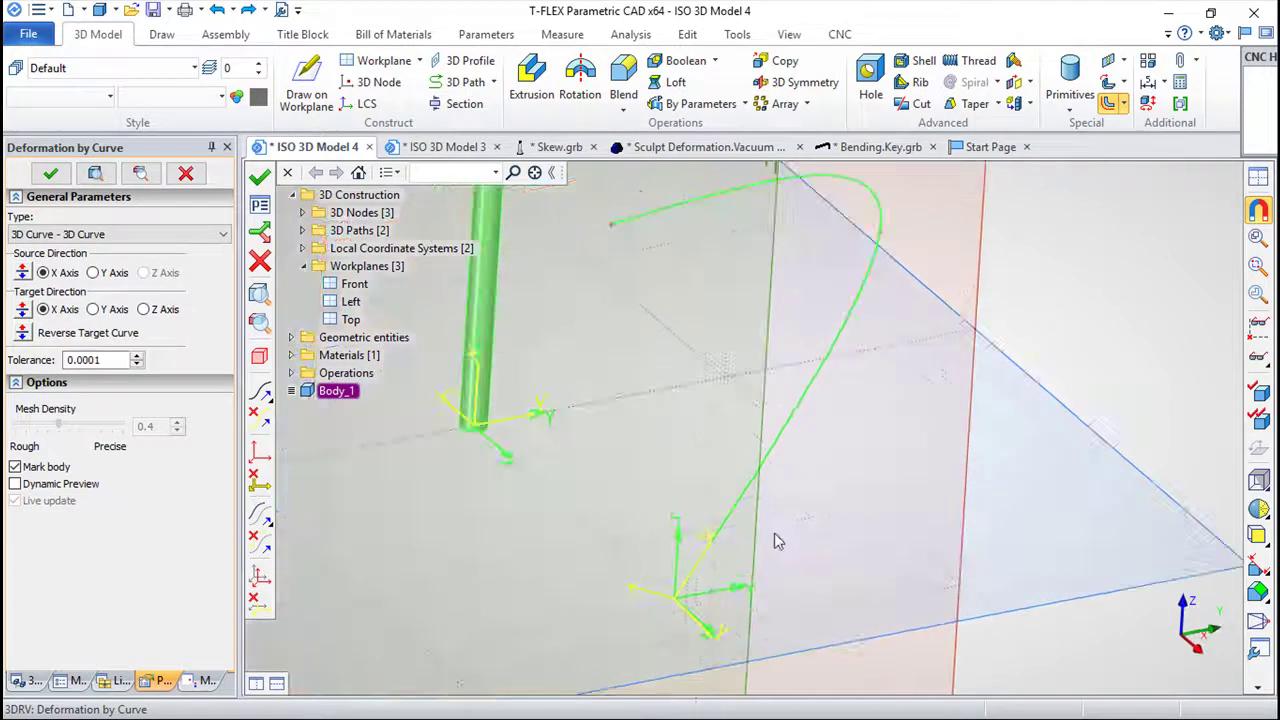
scroll(769, 543, "down", 3)
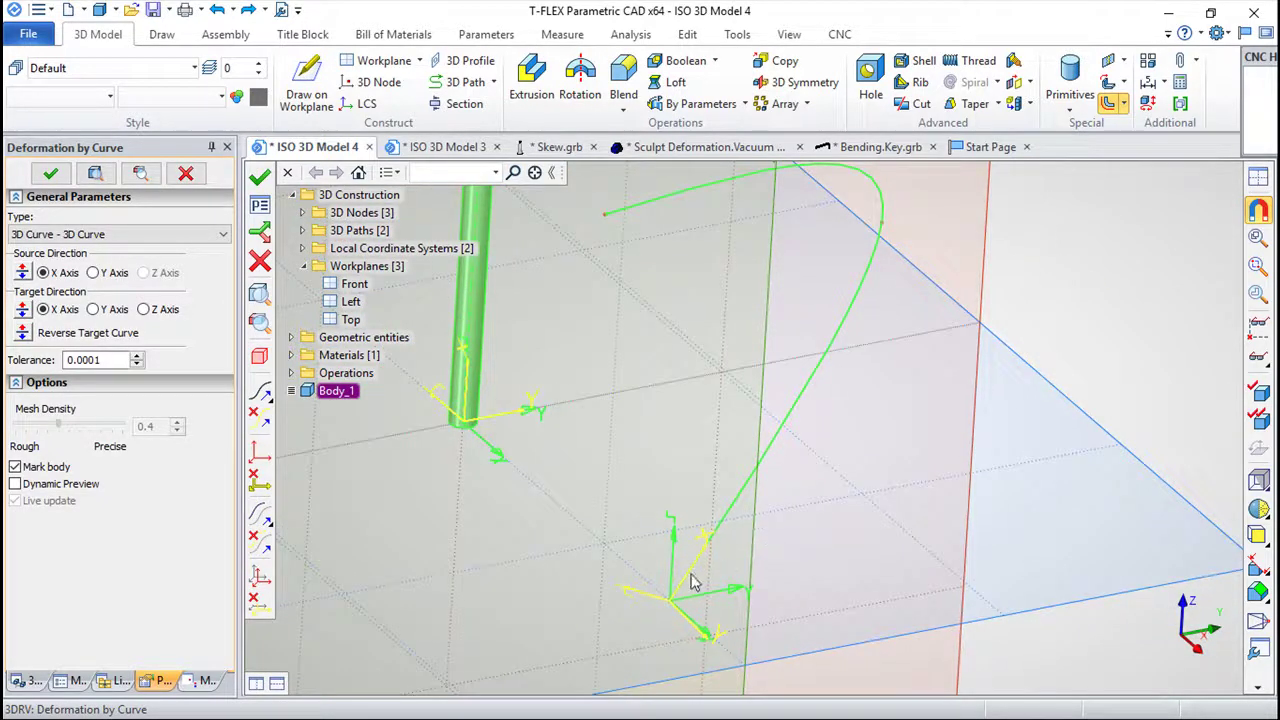
left_click_drag(802, 563, 862, 545)
left_click_drag(648, 552, 566, 518)
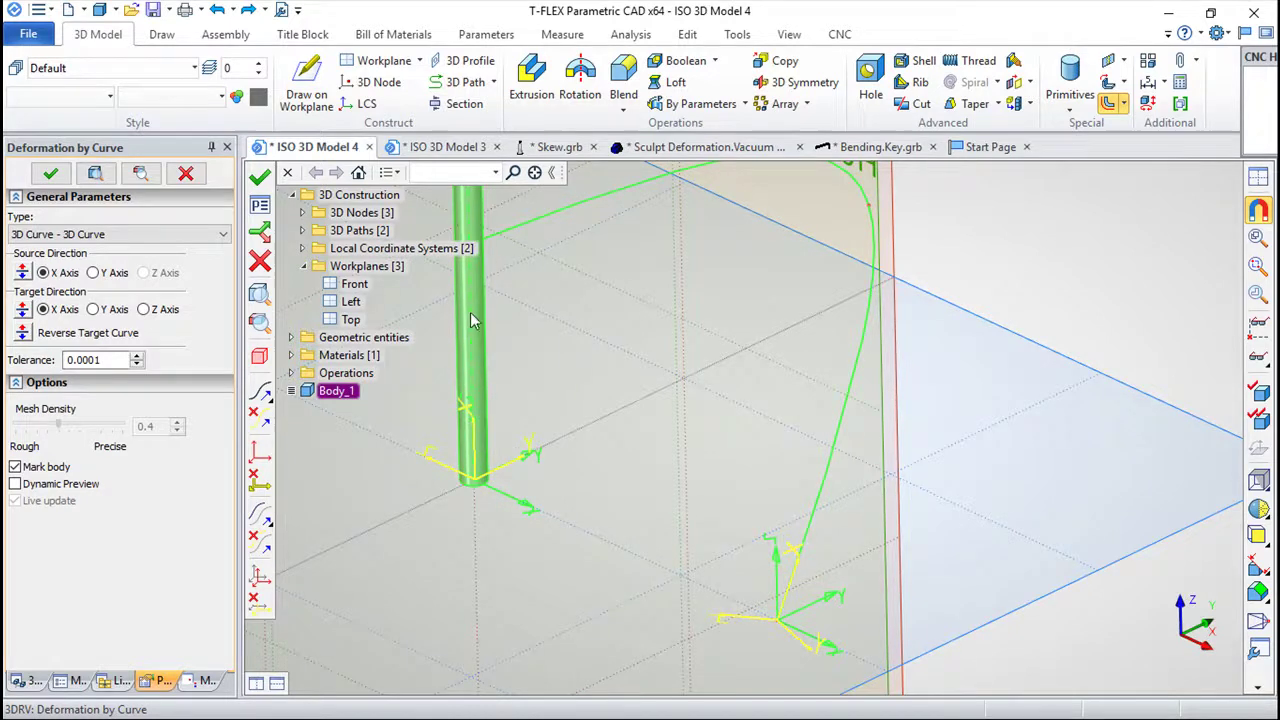
left_click_drag(546, 378, 711, 398)
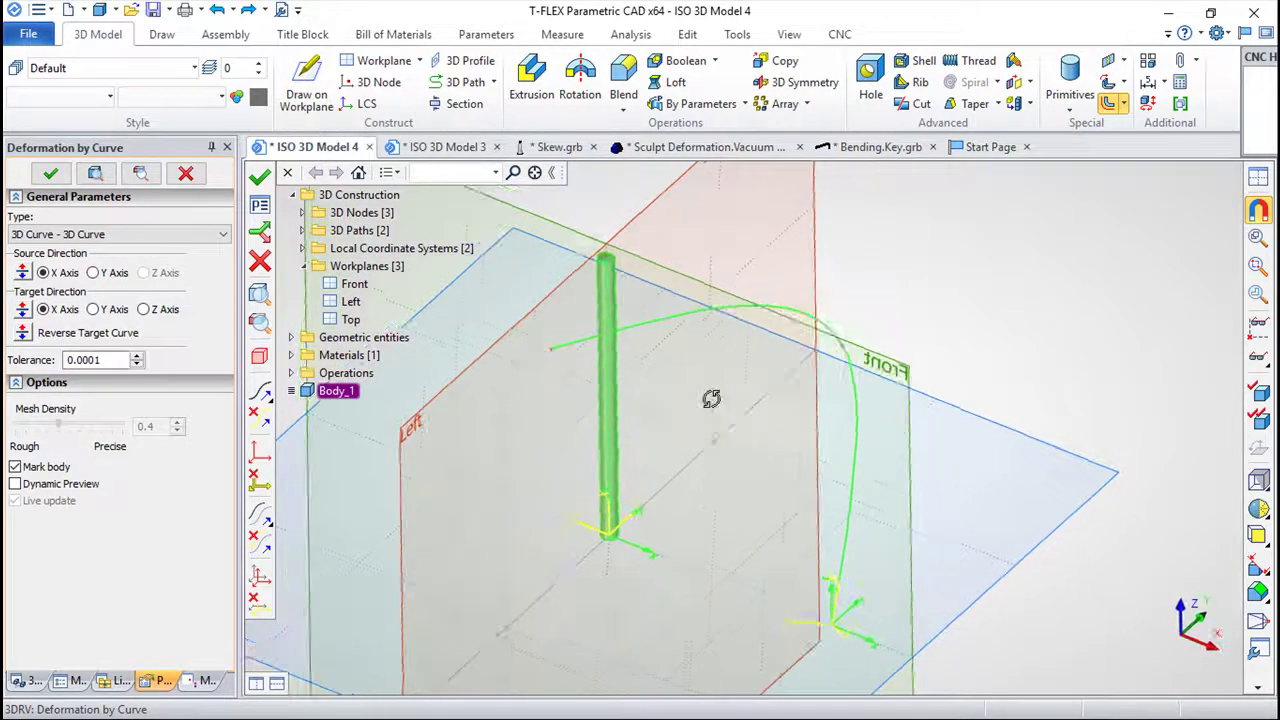
left_click(222, 234)
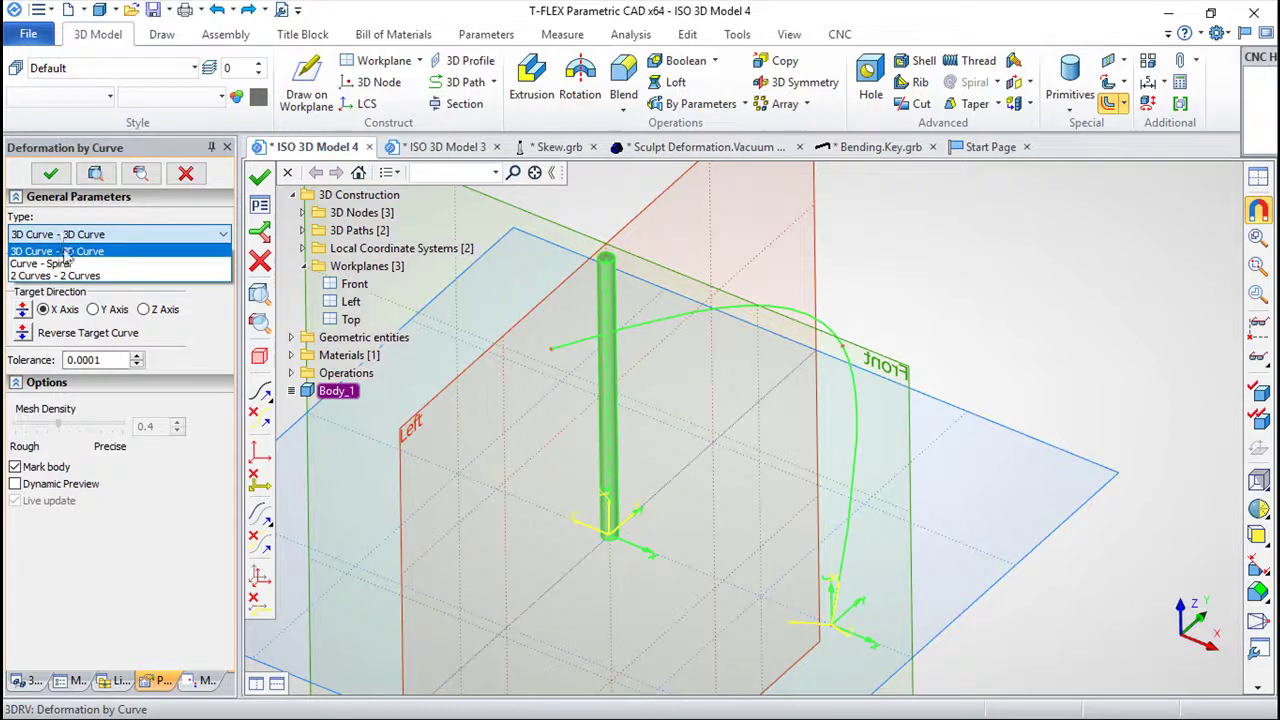
key("Escape")
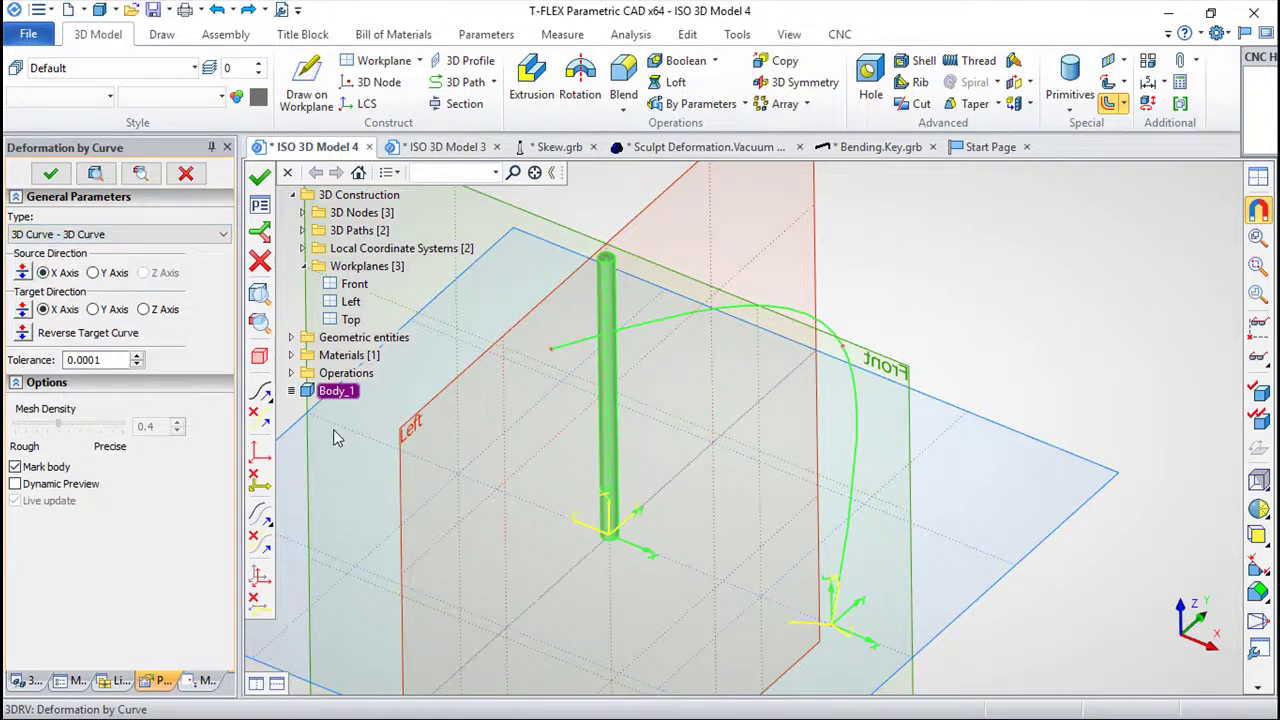
right_click_drag(892, 505, 820, 562)
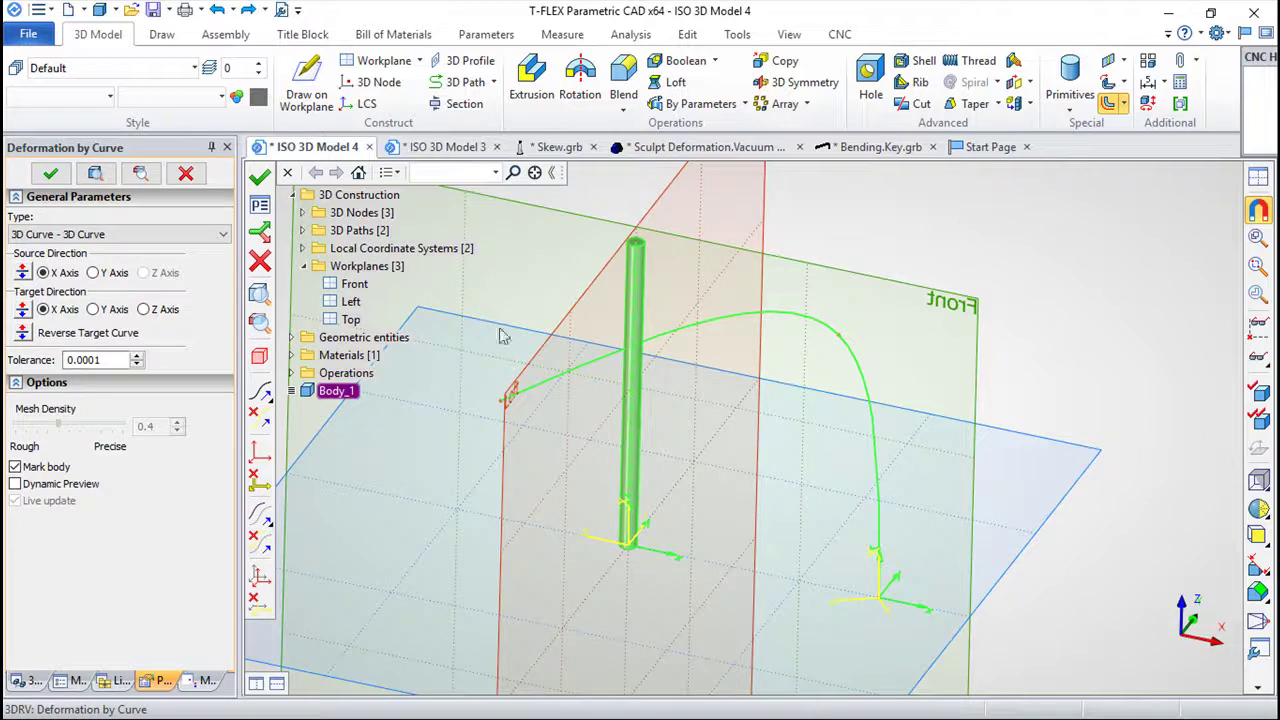
right_click_drag(765, 462, 633, 418)
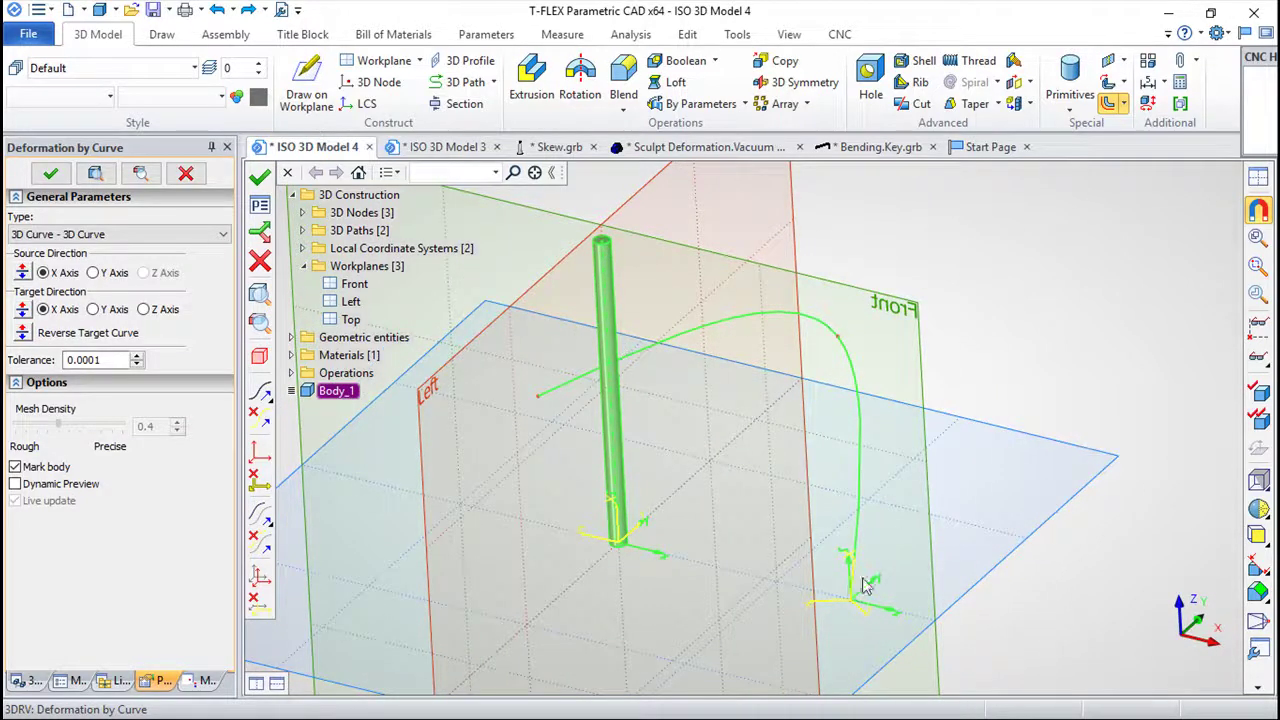
Apply the 3D Curve - 3D Curve deformation to the cylinder and check the resulting shape.
left_click(262, 175)
middle_click_drag(710, 470, 645, 473)
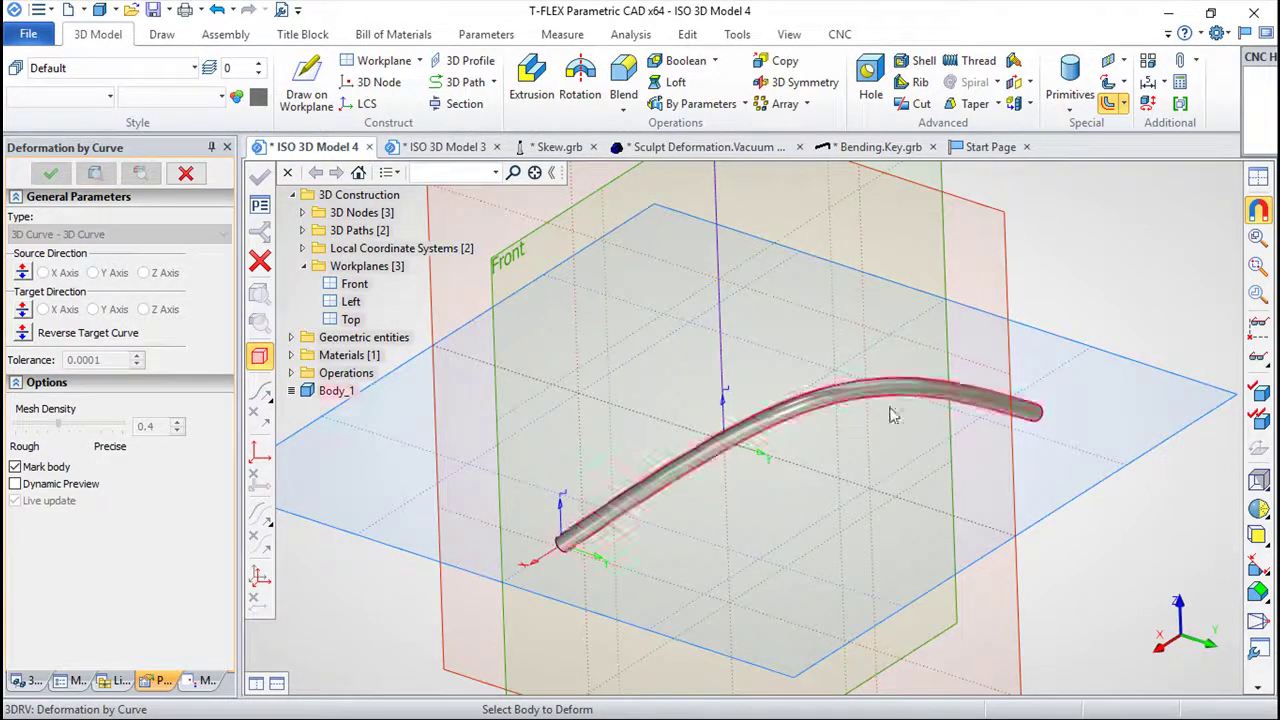
middle_click_drag(1050, 420, 548, 463)
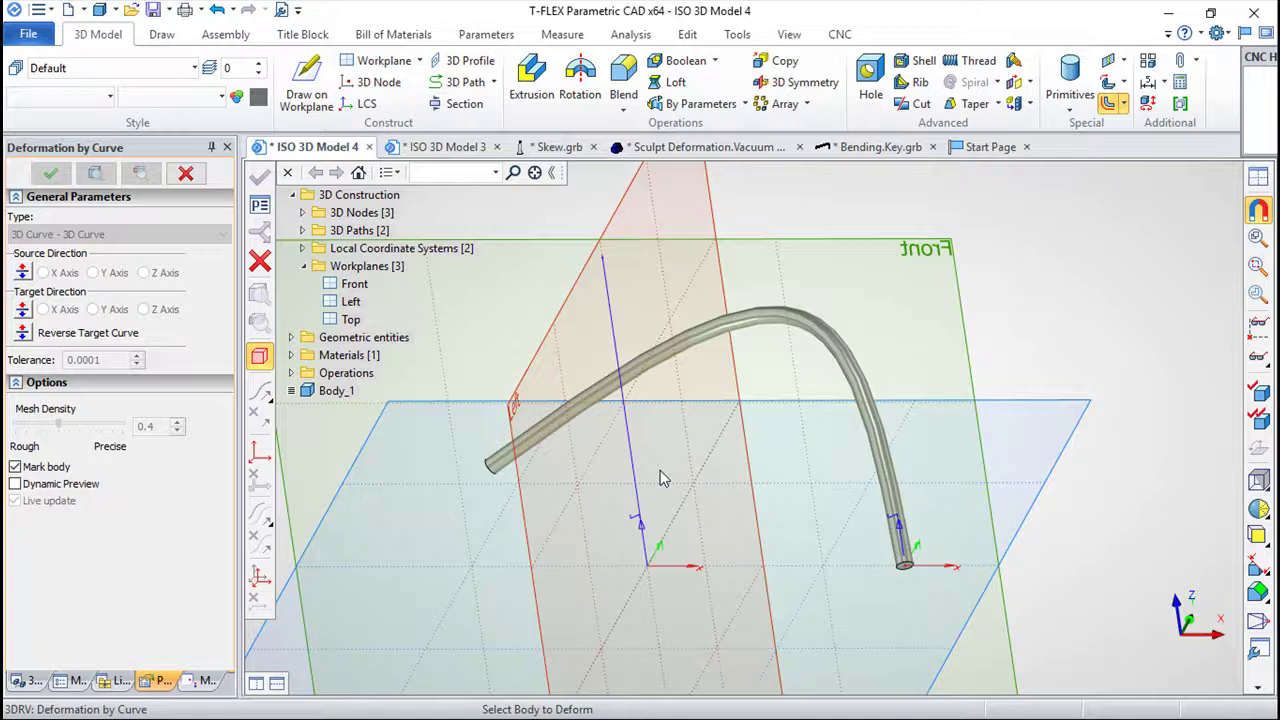
left_click(1123, 104)
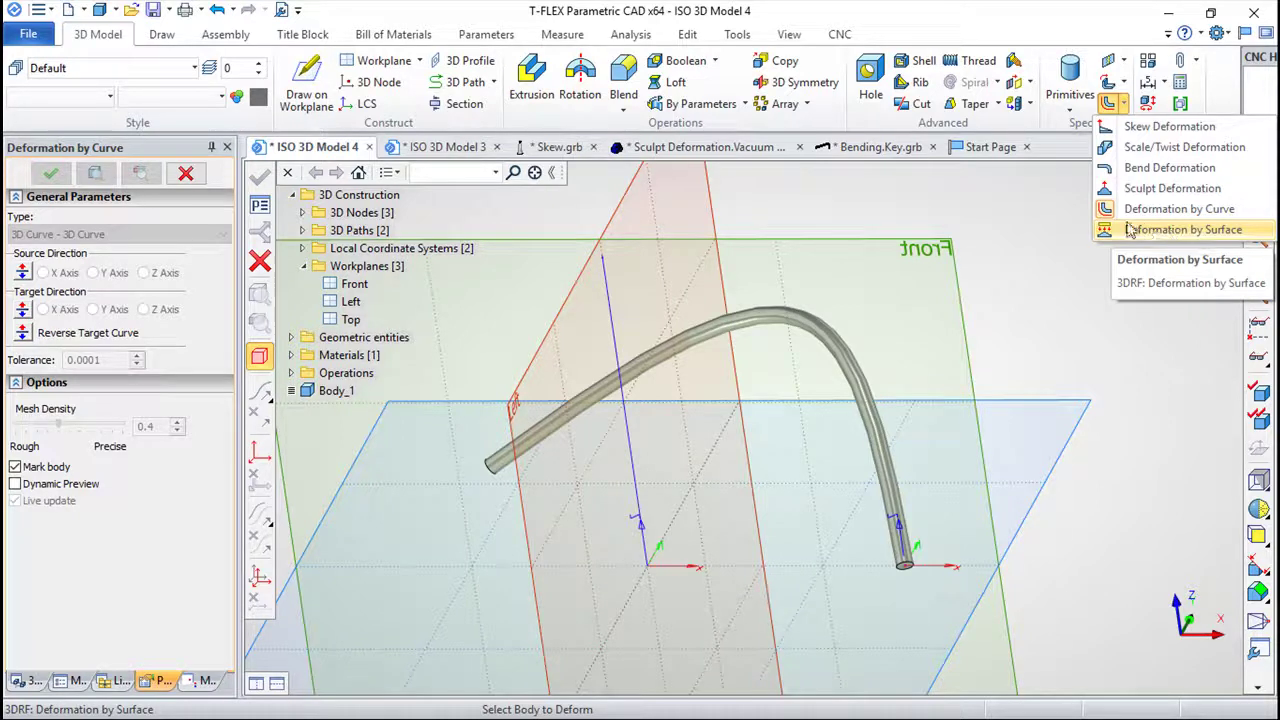
left_click(989, 27)
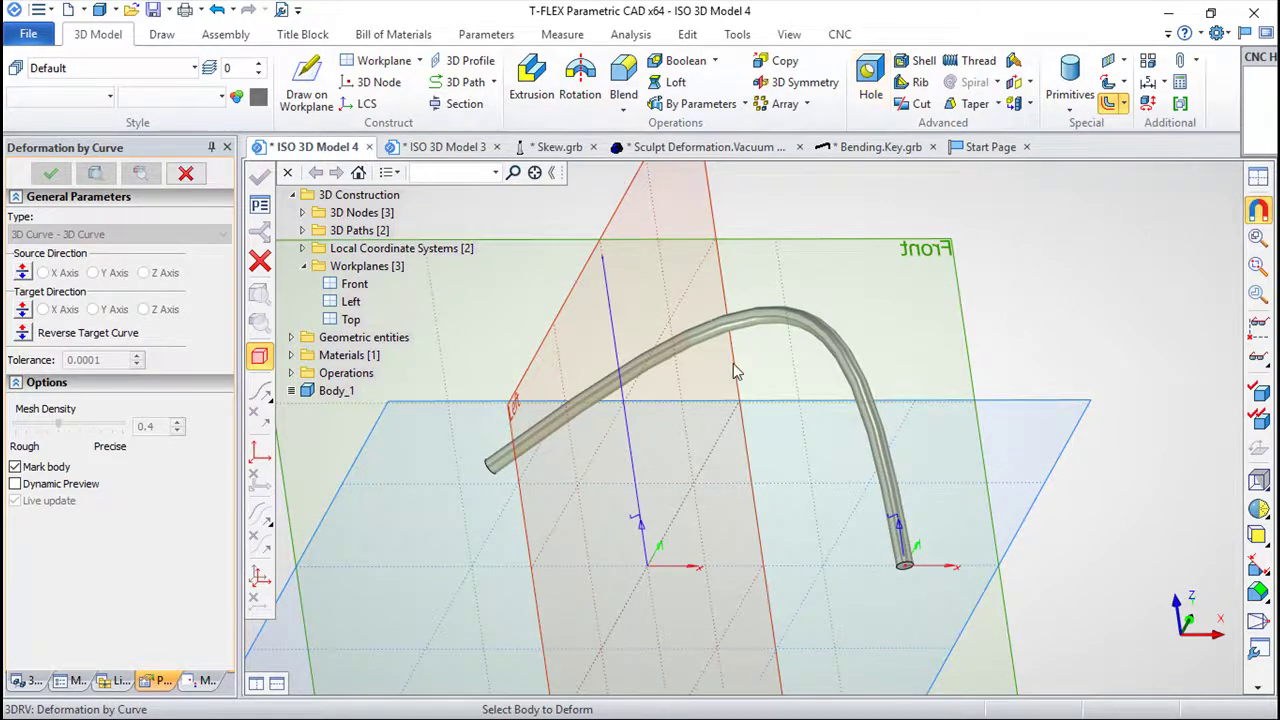
middle_click_drag(792, 512, 1074, 394)
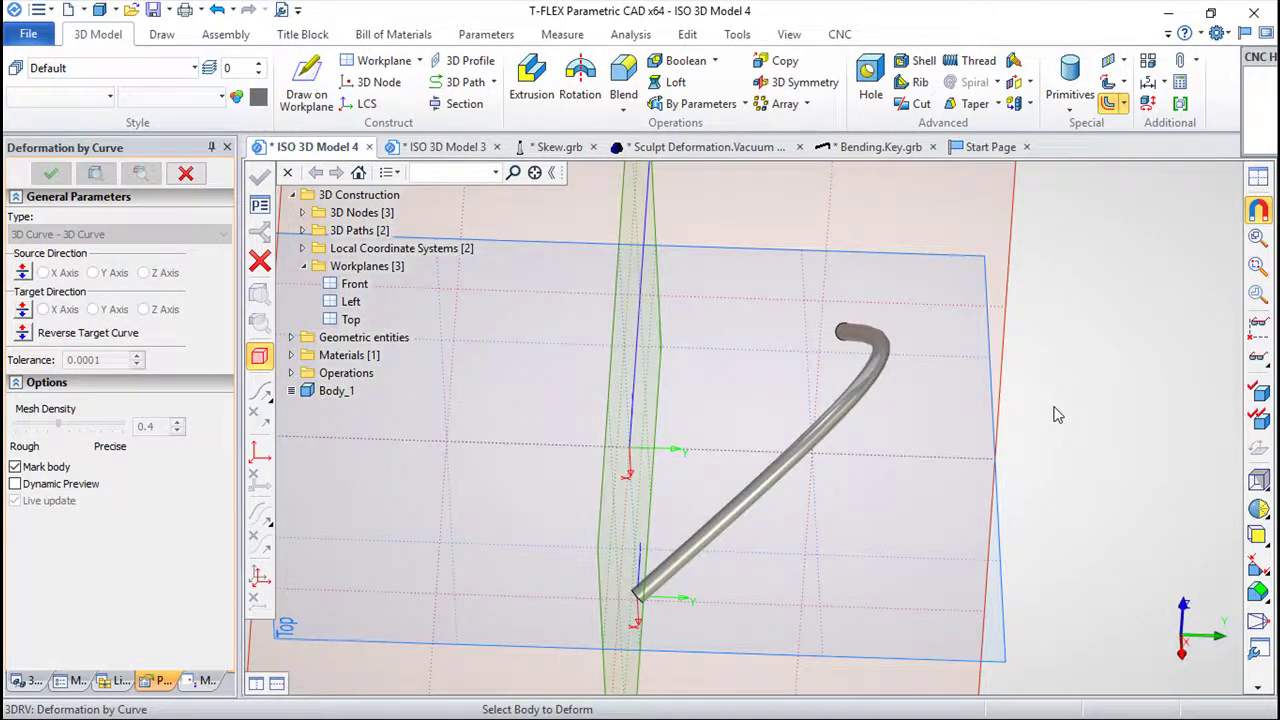
middle_click_drag(1040, 580, 876, 568)
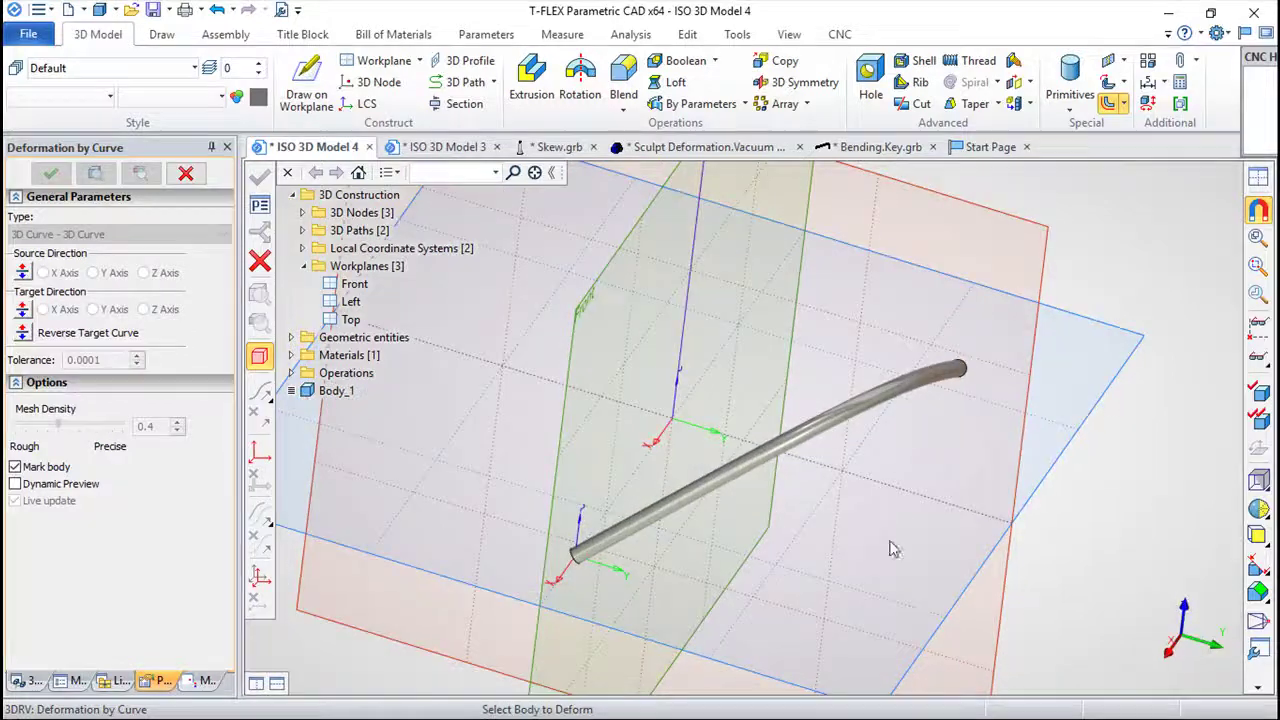
middle_click_drag(931, 286, 816, 325)
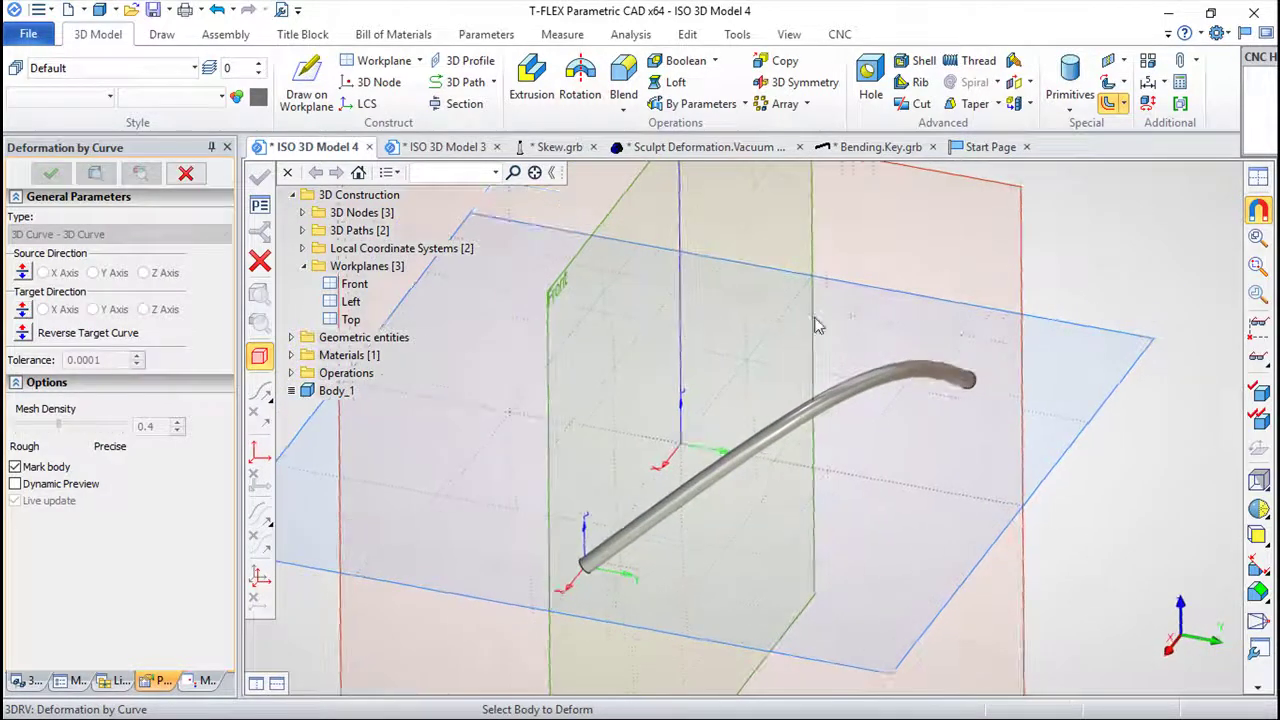